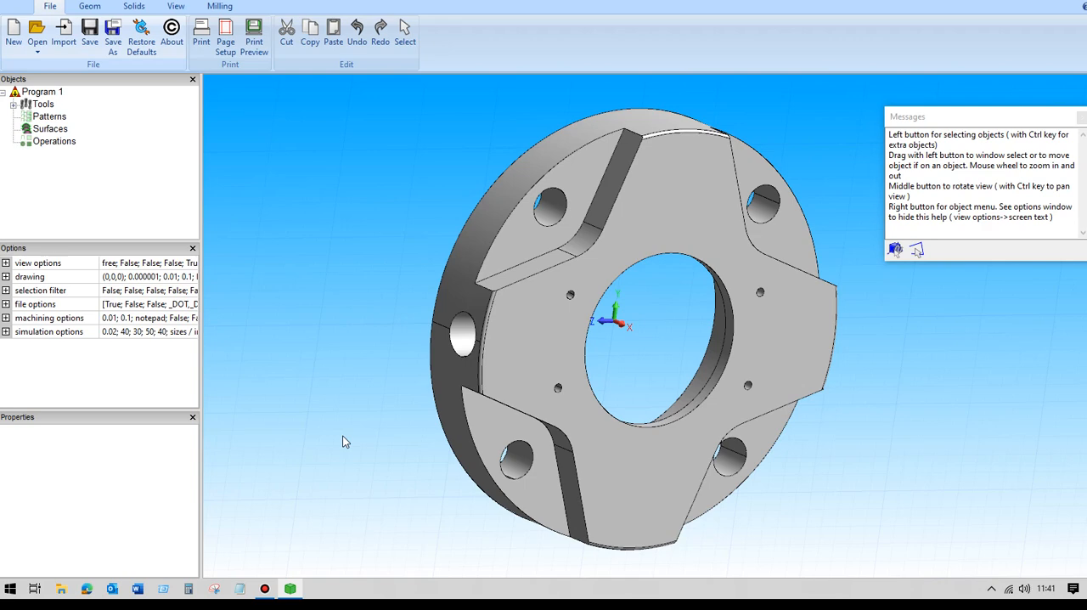
- Rotate the STEP solid 90 degrees in the XZ plane about the position 0, 0, 0
middle_click_drag(415, 293, 357, 291)
left_click(479, 311)
left_click(90, 7)
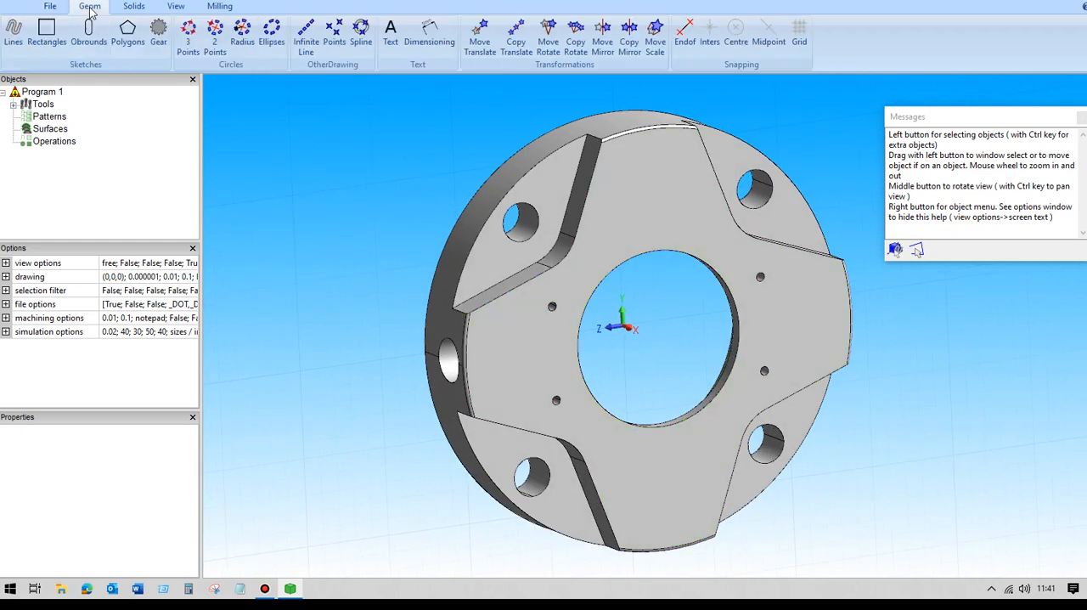
left_click(550, 39)
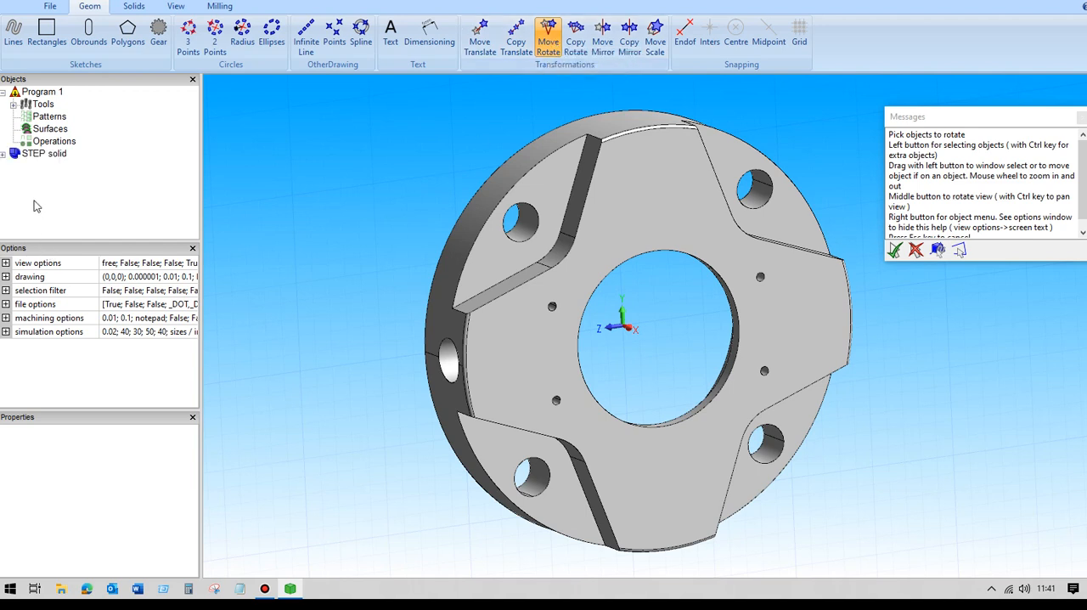
left_click(34, 153)
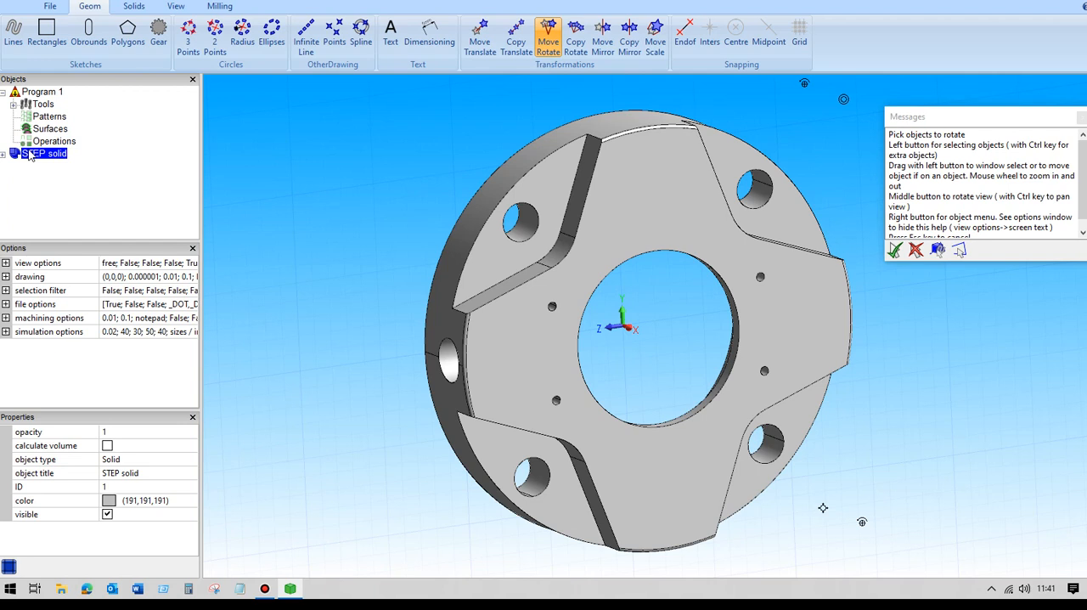
key("Return")
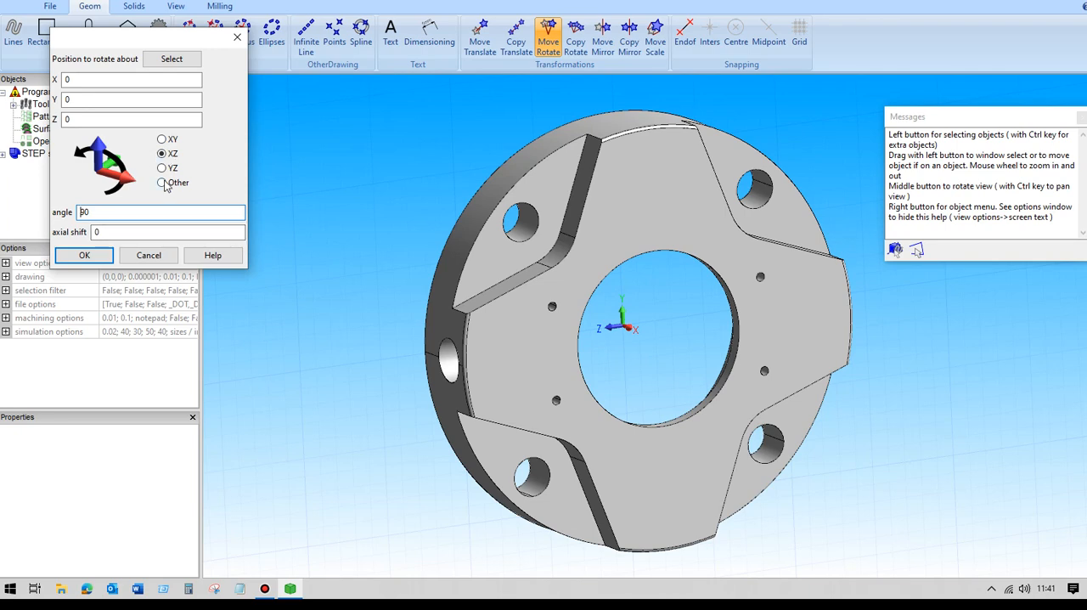
left_click(85, 256)
middle_click_drag(310, 295, 404, 211)
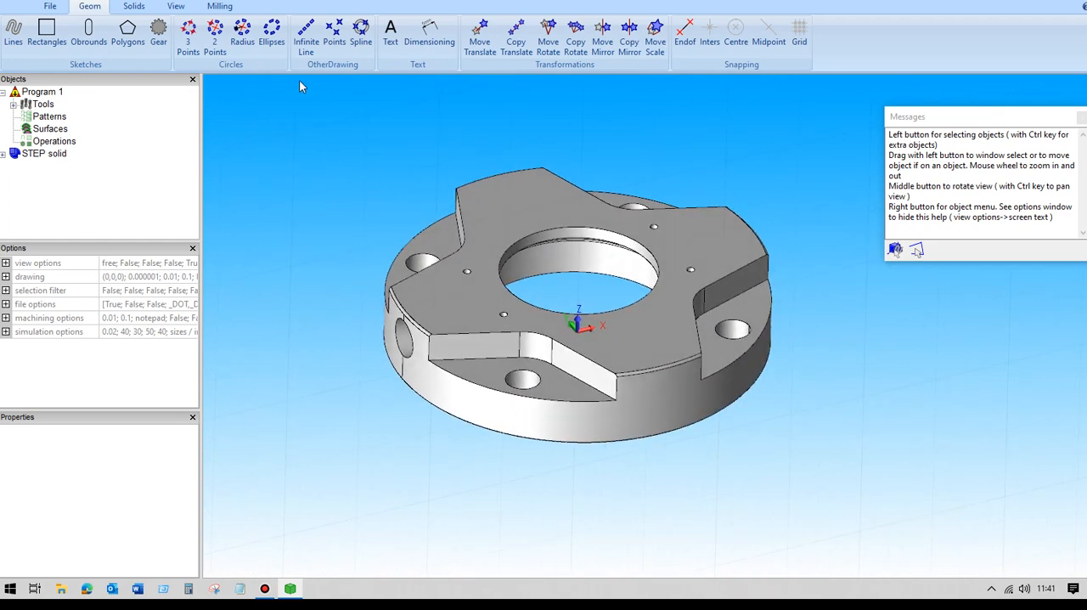
- Set the machining origin to X mid, Y mid and Z max of the part
left_click(226, 8)
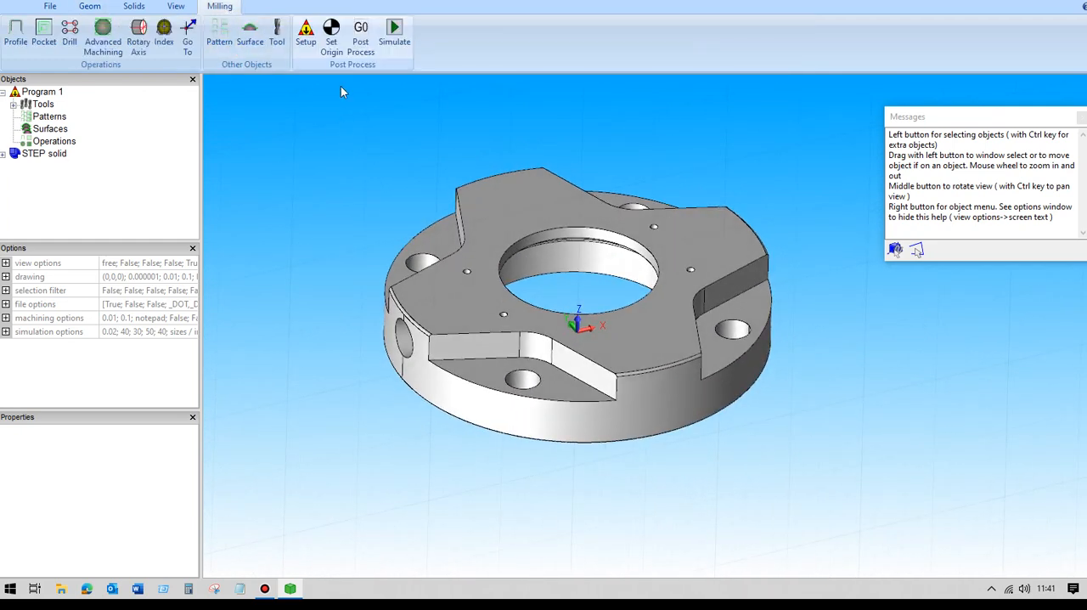
left_click(331, 35)
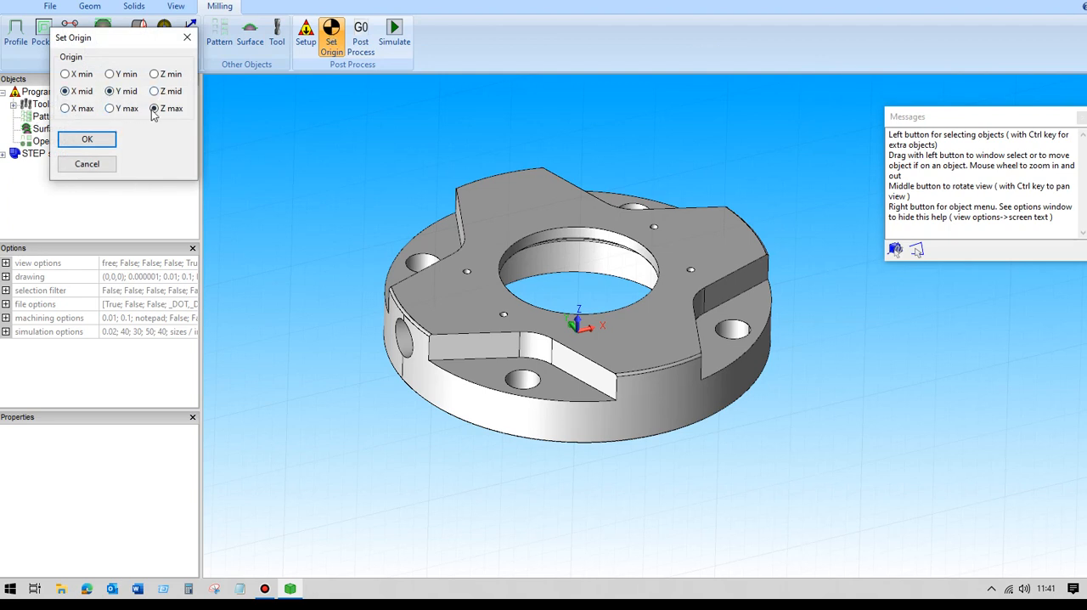
left_click(86, 139)
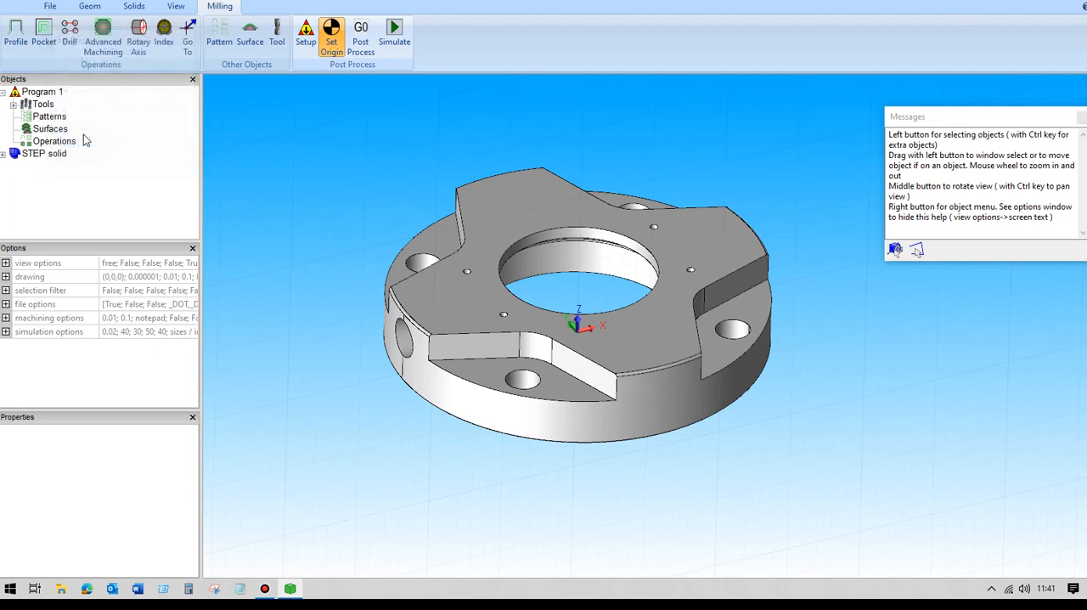
middle_click_drag(392, 263, 391, 310)
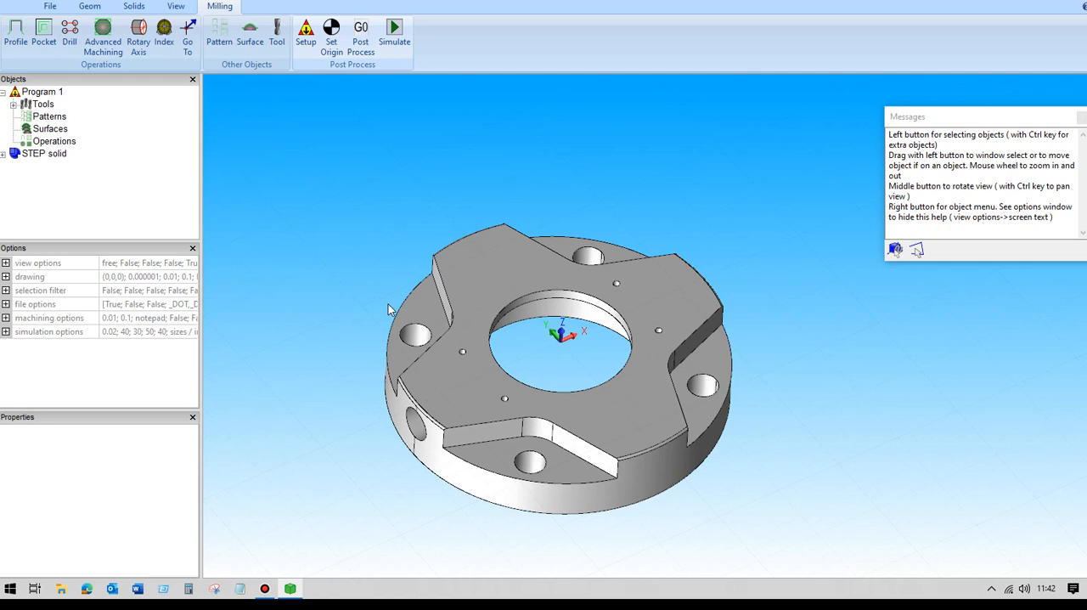
- Switch the selection filter to picking faces
right_click(299, 219)
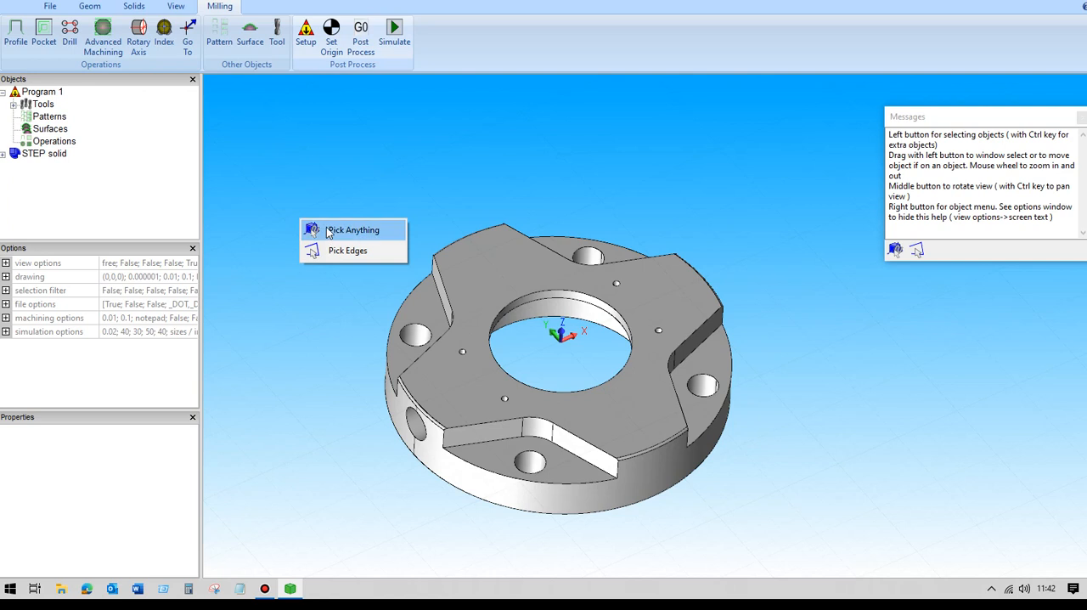
left_click(327, 230)
right_click(338, 236)
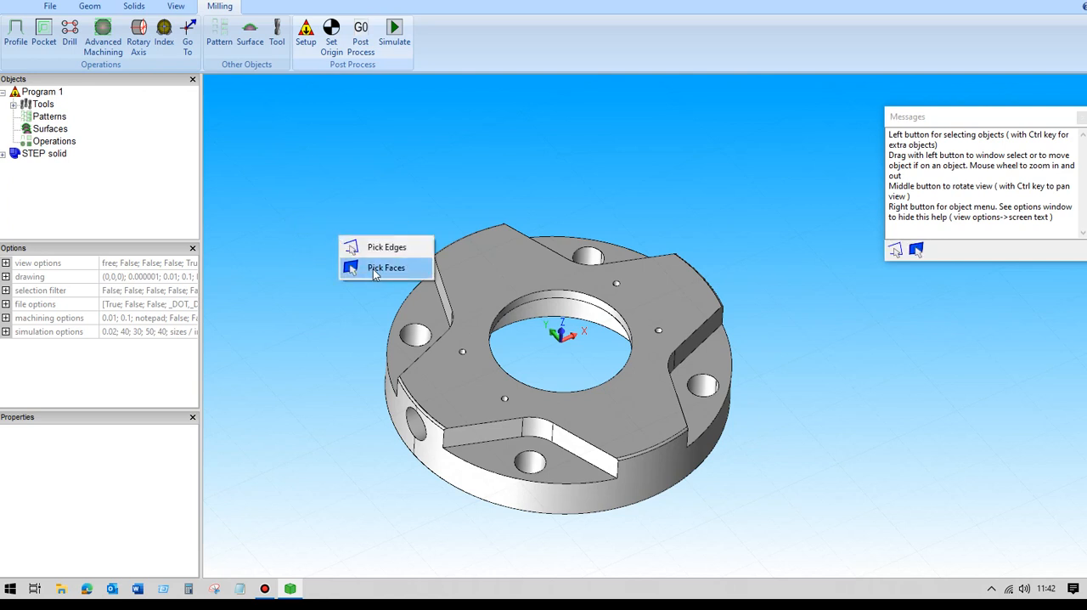
left_click(368, 276)
- Make a sketch from the recessed face on the part's left side and split it into separate outlines
left_click(430, 315)
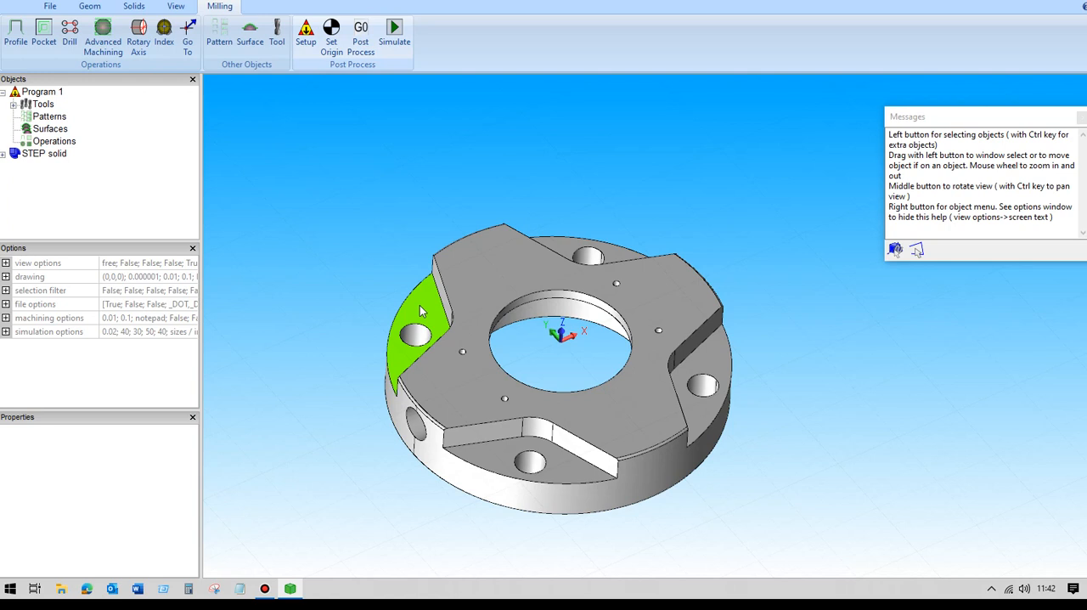
right_click(420, 307)
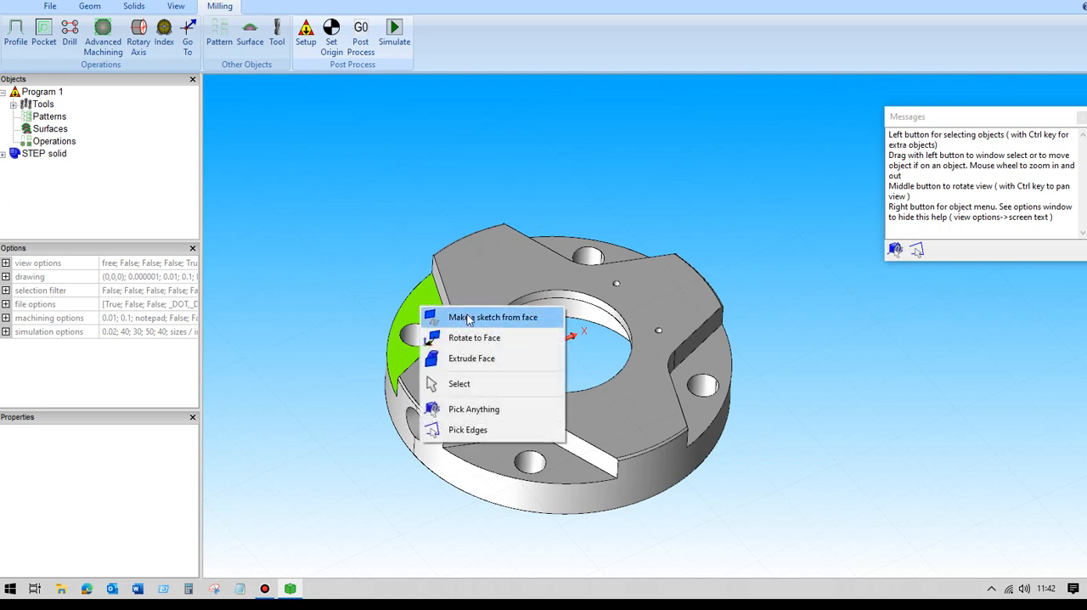
left_click(471, 318)
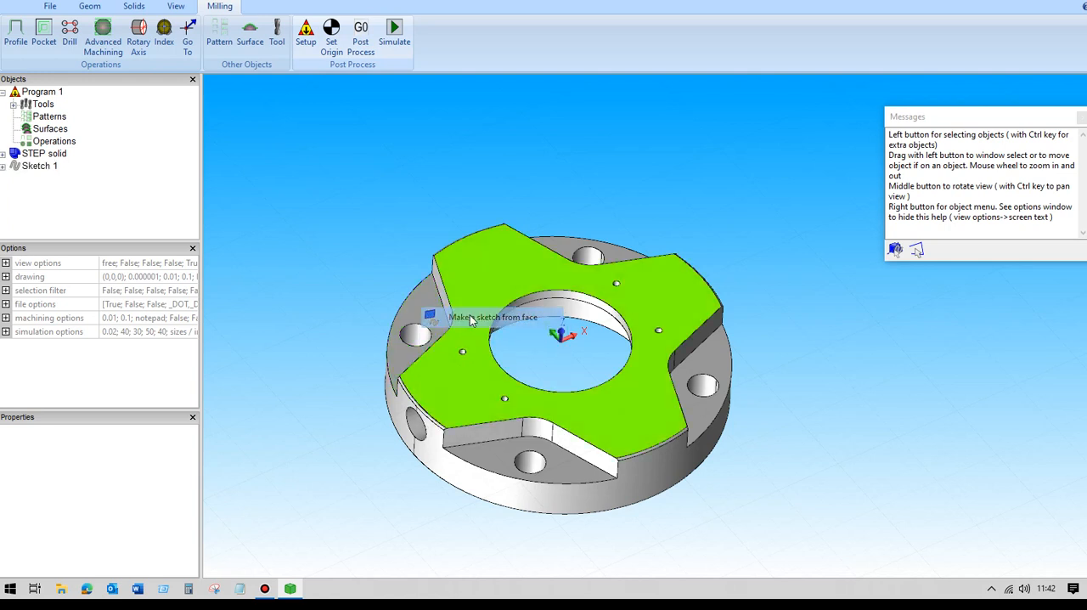
left_click(38, 166)
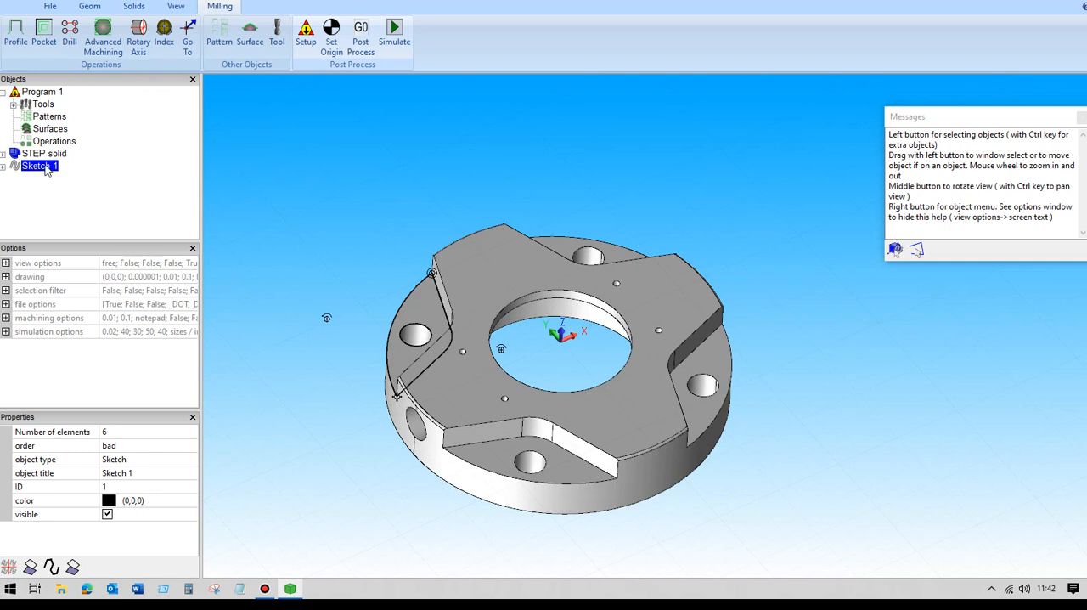
right_click(46, 168)
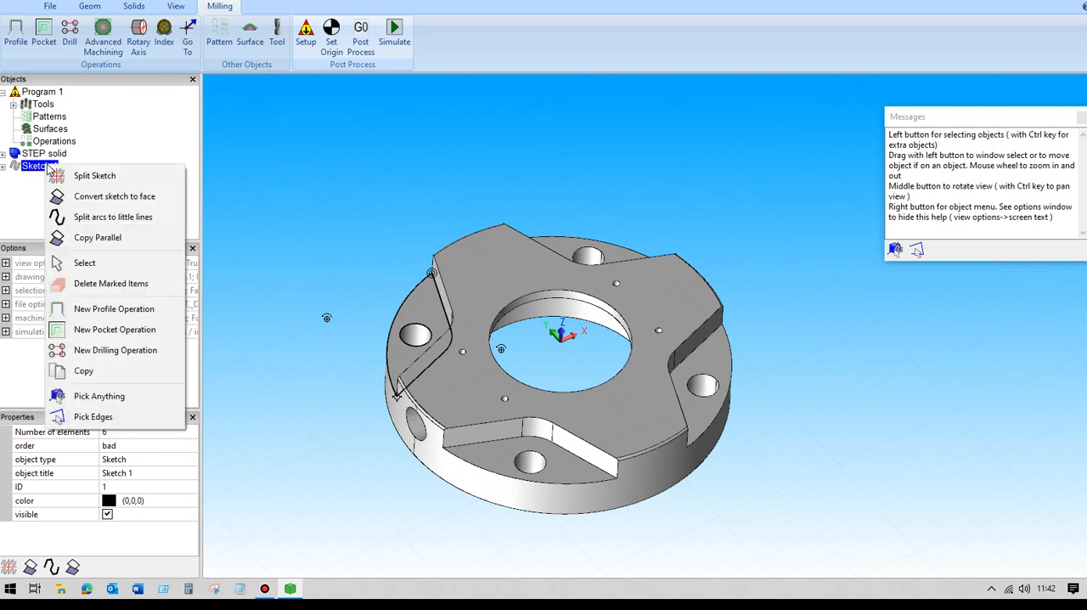
left_click(89, 177)
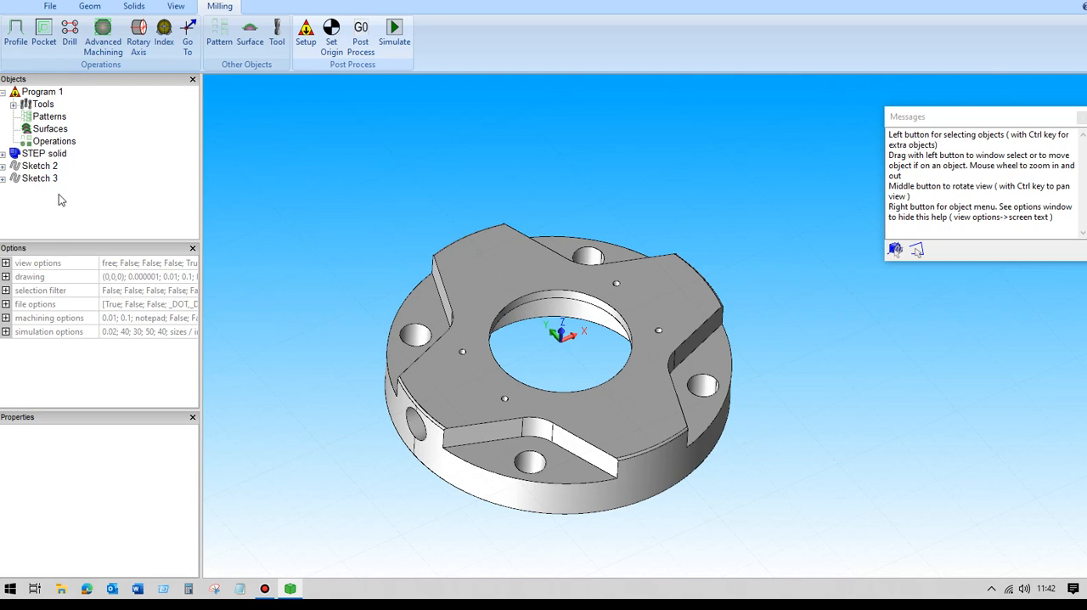
- Delete the circular hole sketch split from the left recessed face, keeping the pocket outline
left_click(38, 179)
right_click(34, 183)
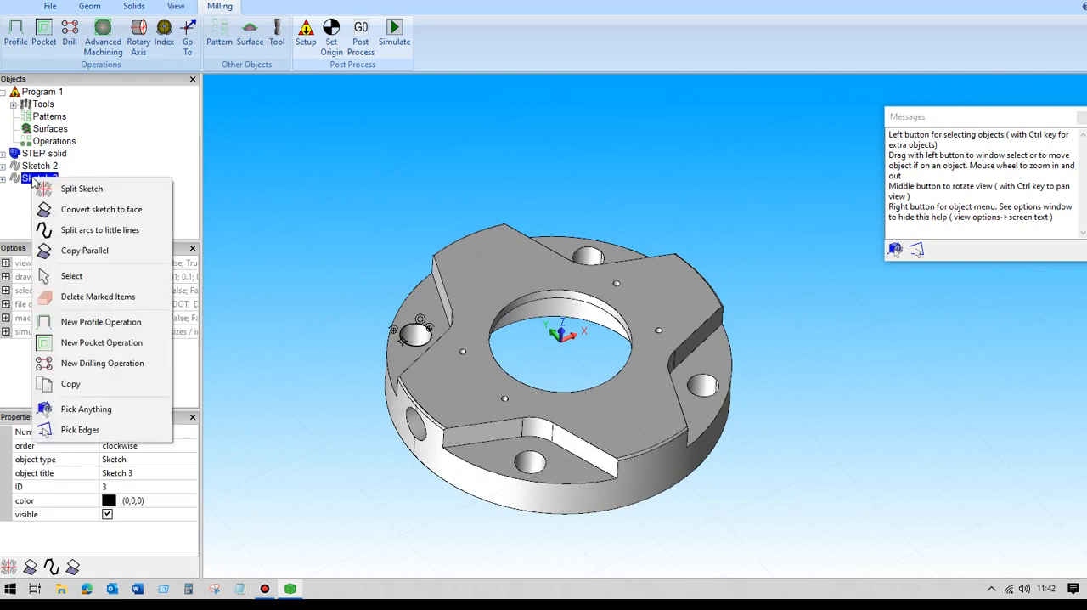
left_click(89, 297)
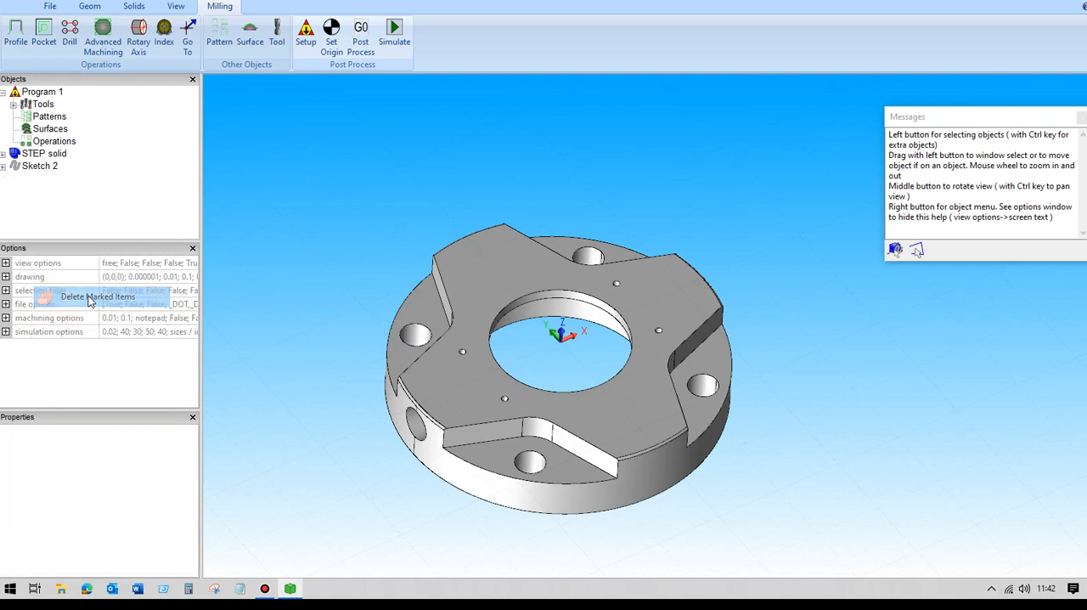
- Make a sketch from the recessed face at the rear of the part and split it into separate outlines
right_click(567, 254)
left_click(613, 259)
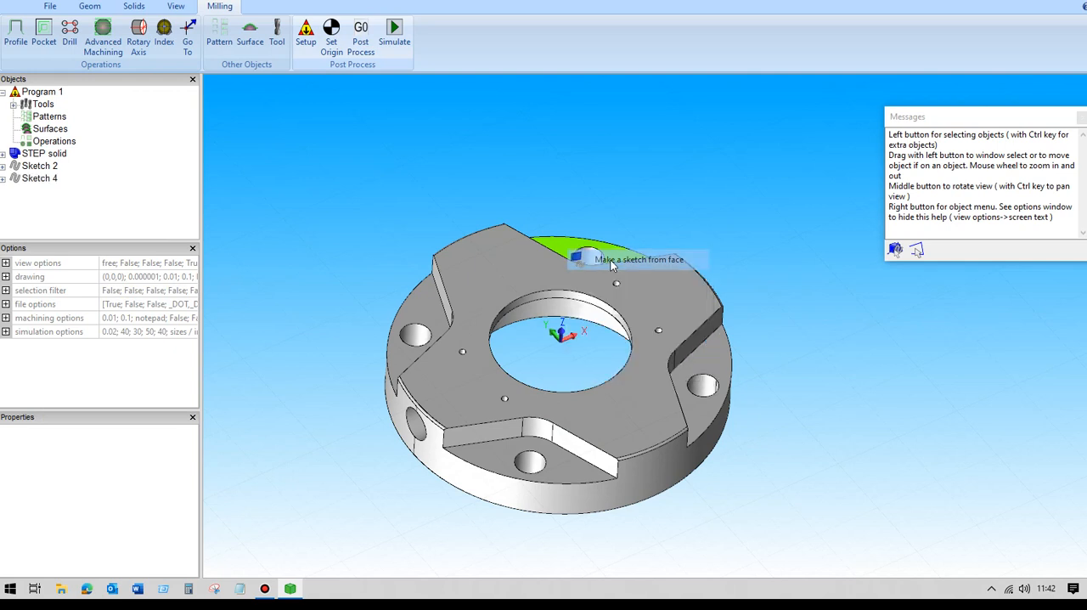
left_click(38, 183)
right_click(38, 183)
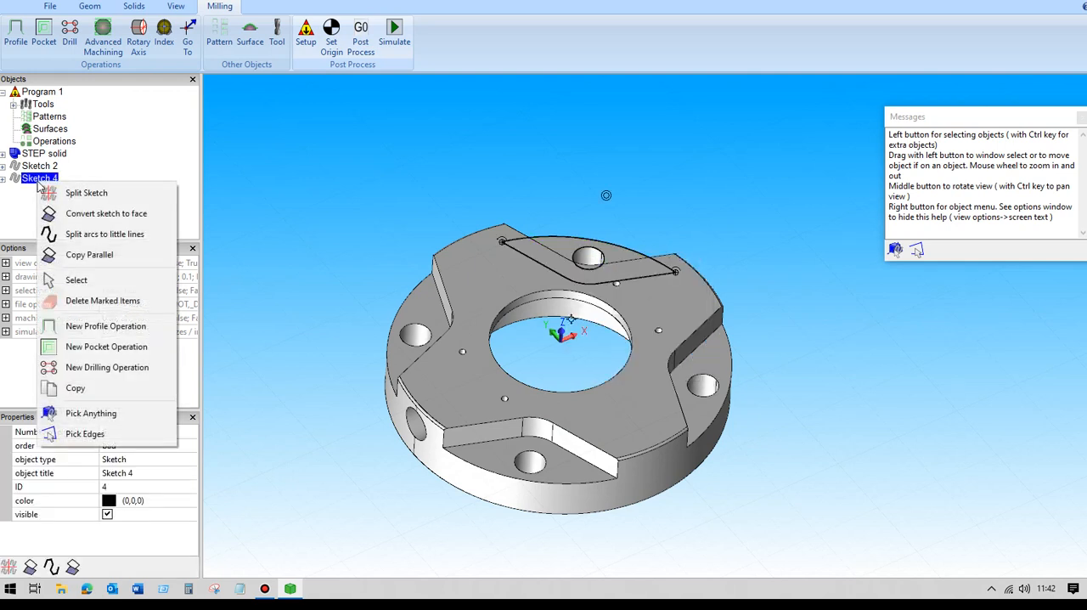
left_click(64, 194)
- Delete the circular hole sketch split from the rear recessed face, keeping the pocket outline
left_click(53, 192)
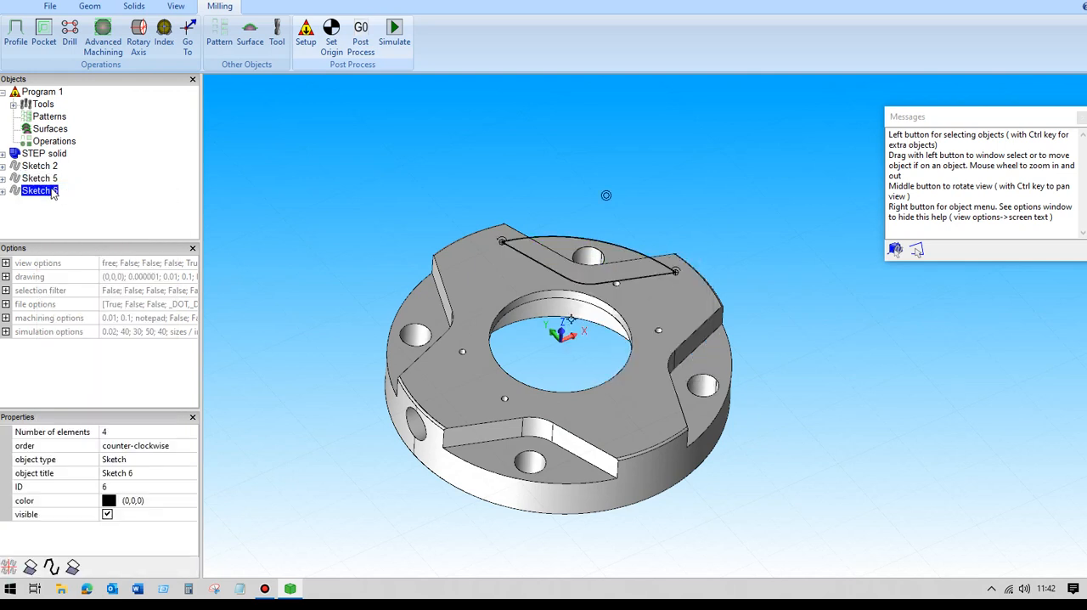
left_click(47, 180)
right_click(47, 180)
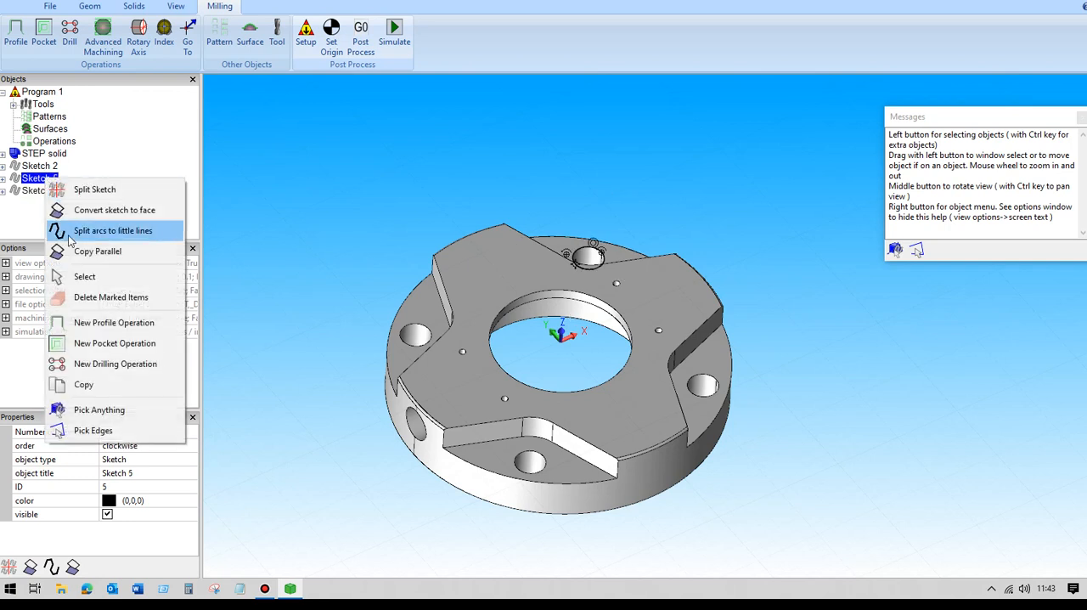
left_click(91, 303)
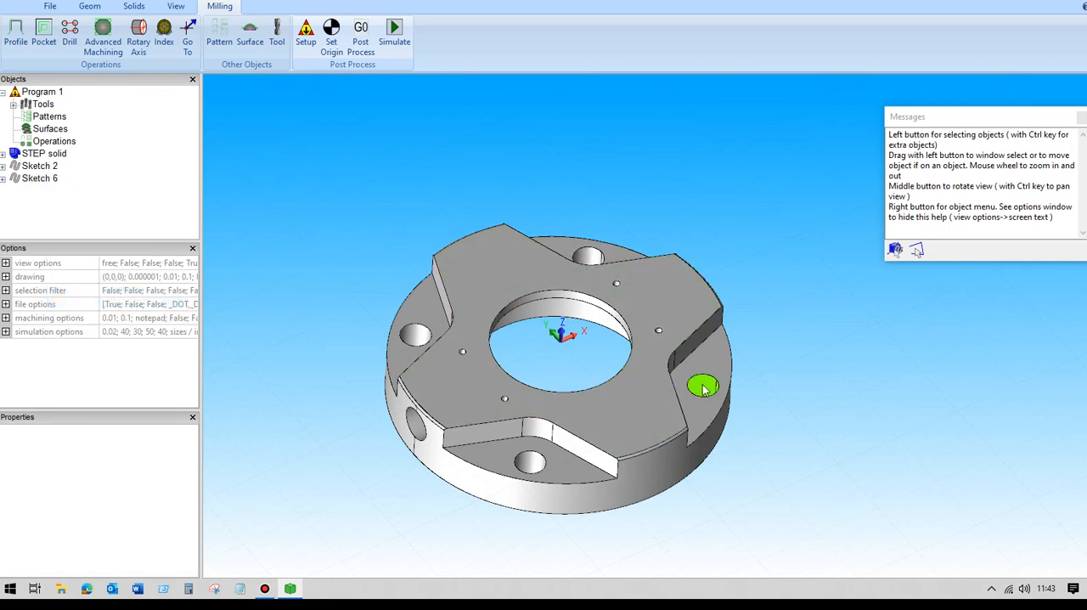
- Make a sketch from the recessed face on the part's right side and split it into separate outlines
right_click(707, 355)
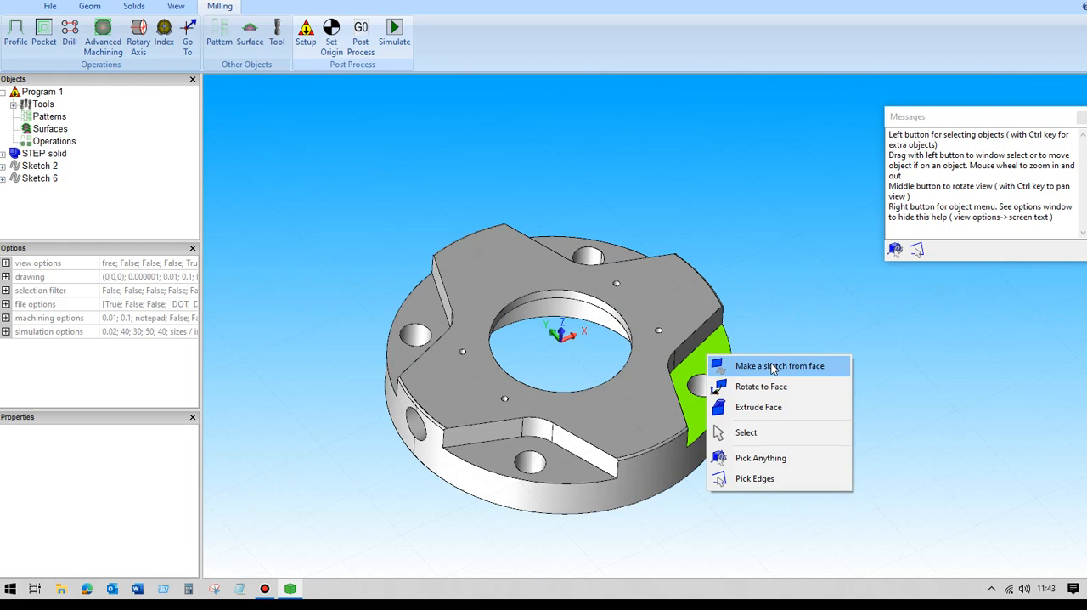
left_click(748, 366)
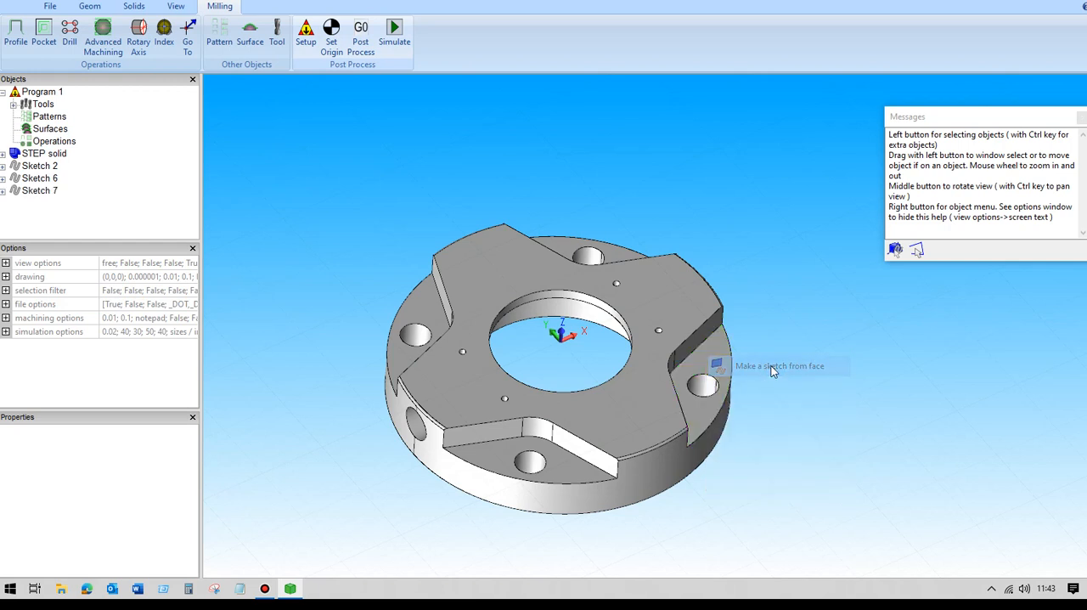
left_click(45, 196)
right_click(45, 196)
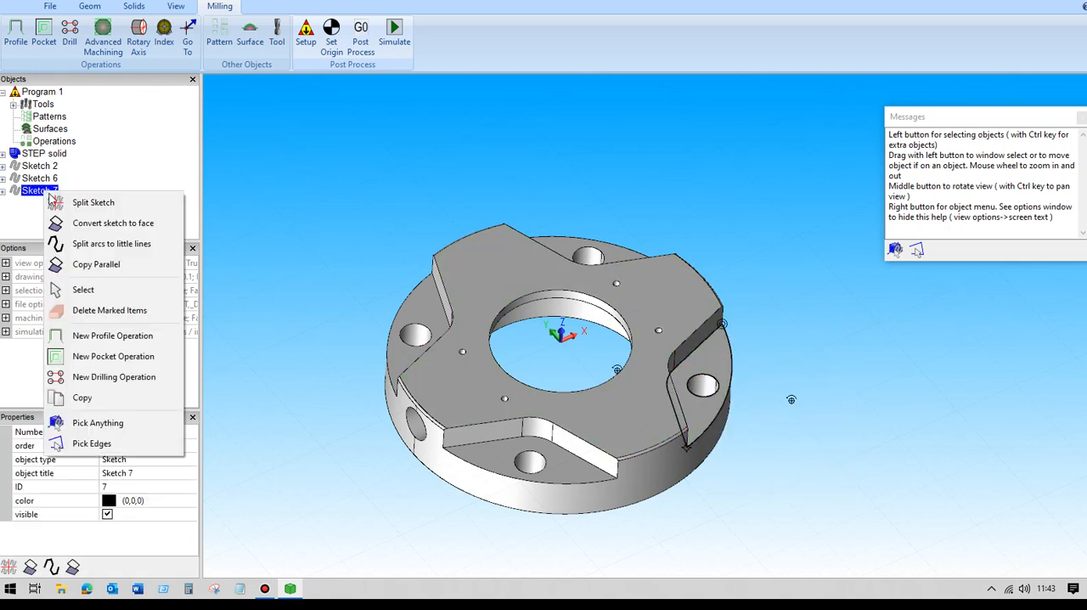
left_click(82, 204)
- Delete the circular hole sketch split from the right recessed face, keeping the pocket outline
left_click(49, 206)
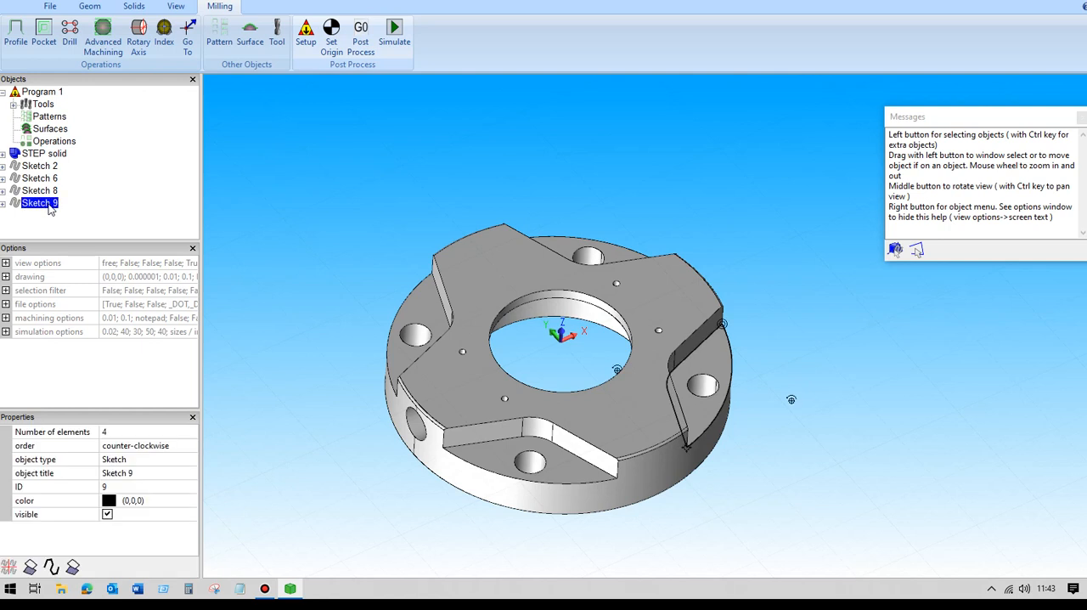
left_click(54, 194)
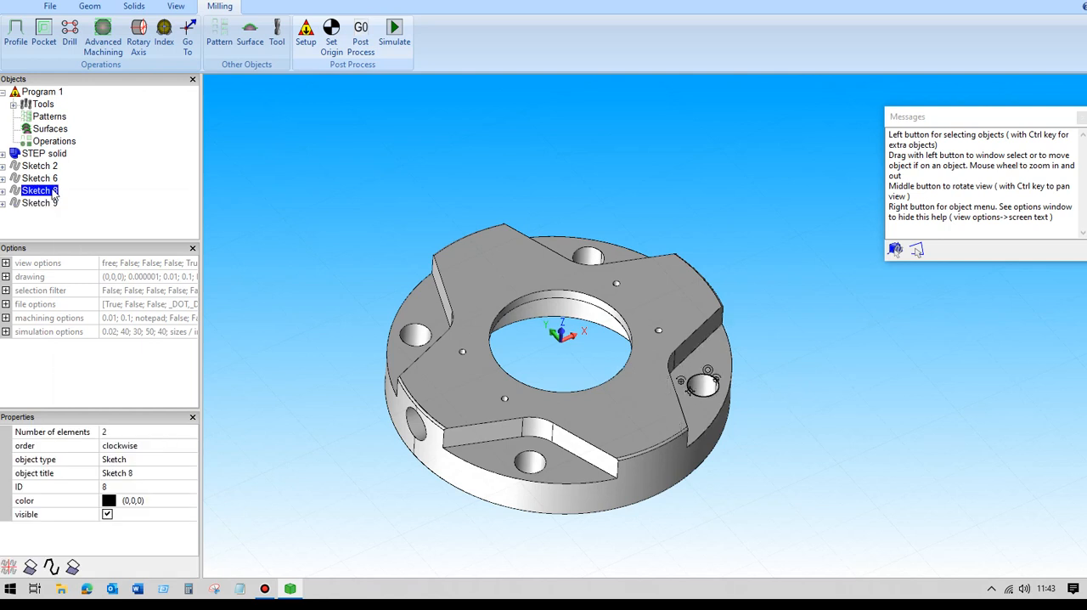
right_click(54, 194)
left_click(111, 309)
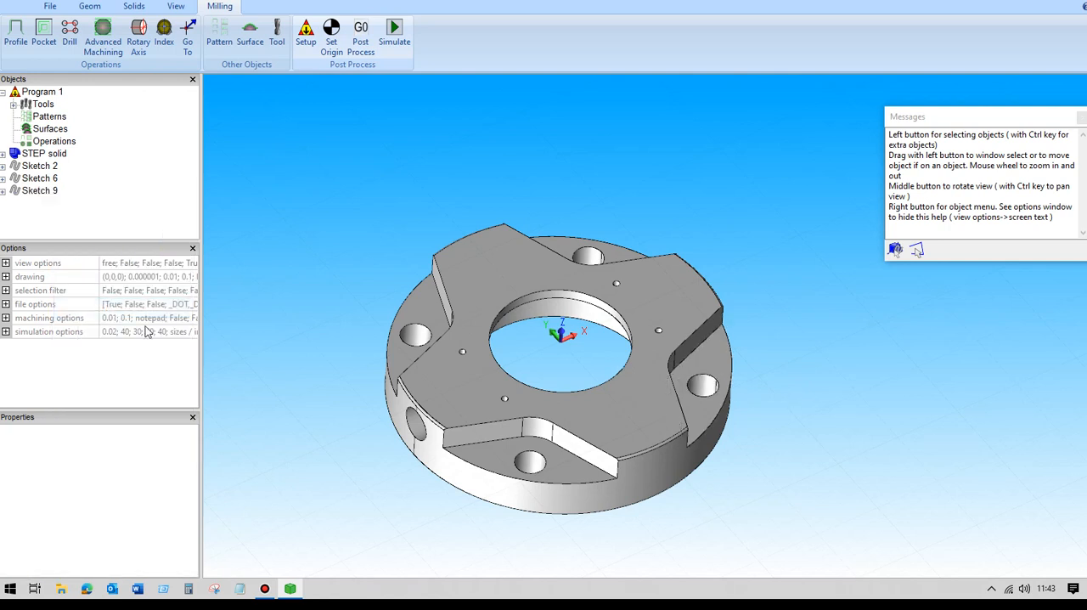
- Make a sketch from the recessed face at the front of the part and split it into separate outlines
right_click(498, 456)
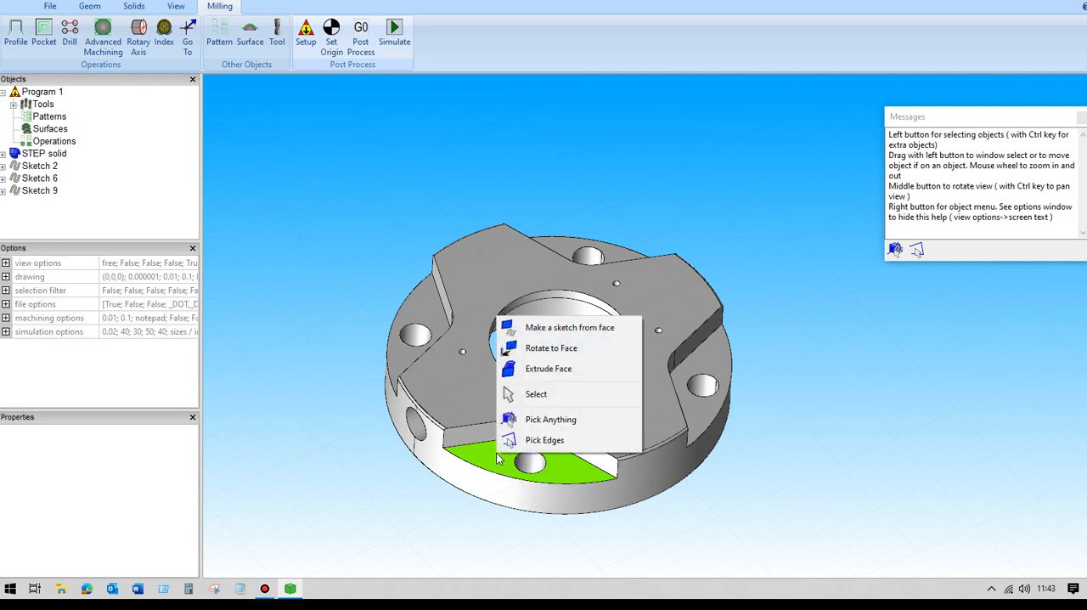
left_click(559, 330)
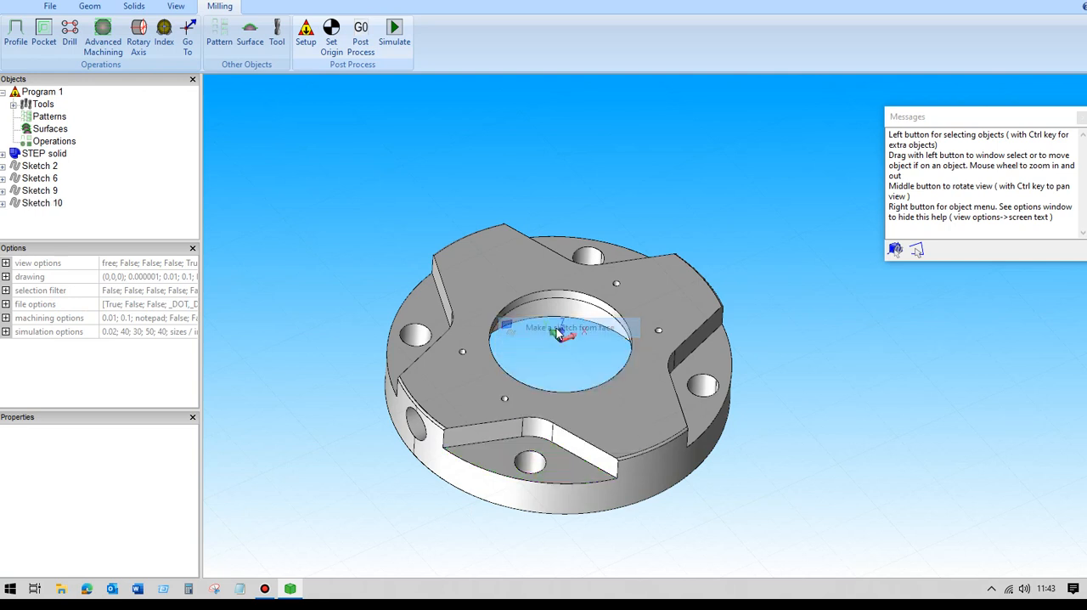
left_click(43, 203)
right_click(49, 207)
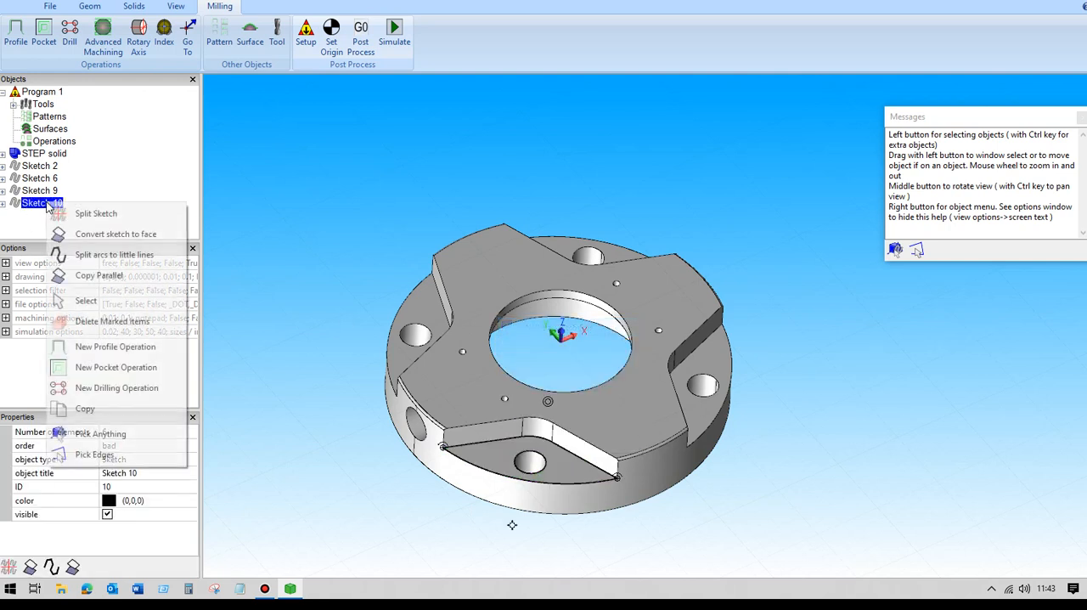
left_click(58, 210)
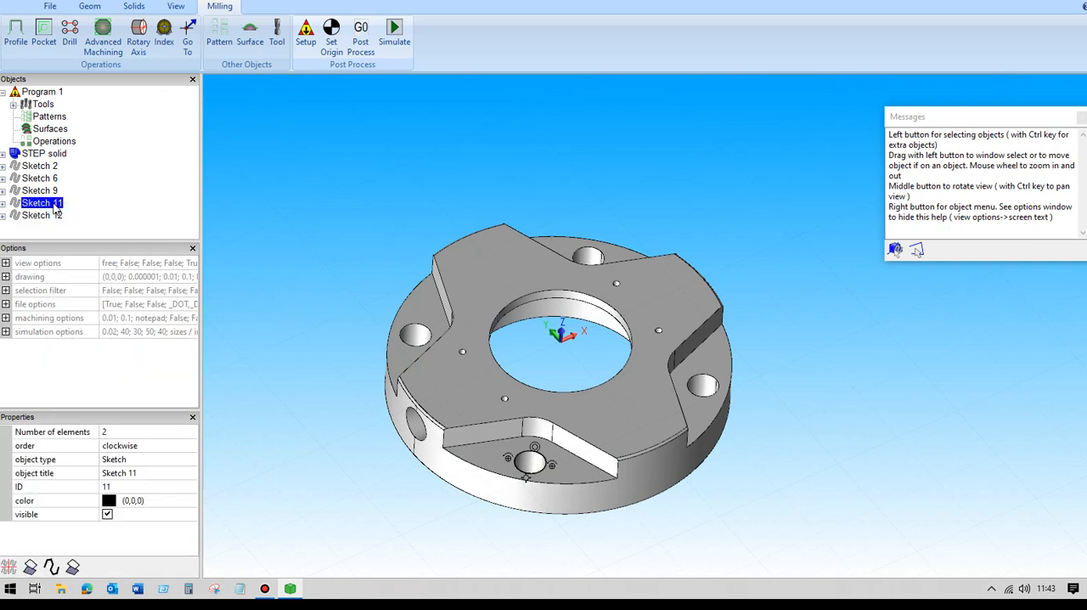
- Delete the circular hole sketch split from the front recessed face and highlight the remaining pocket outlines to check them
right_click(55, 208)
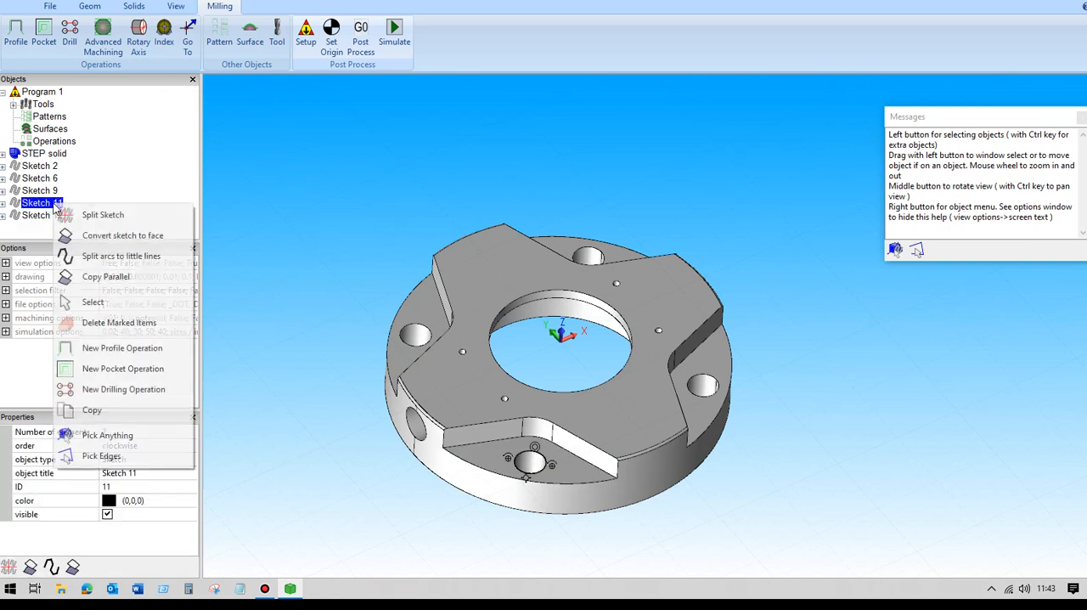
left_click(108, 326)
scroll(297, 244, "down", 3)
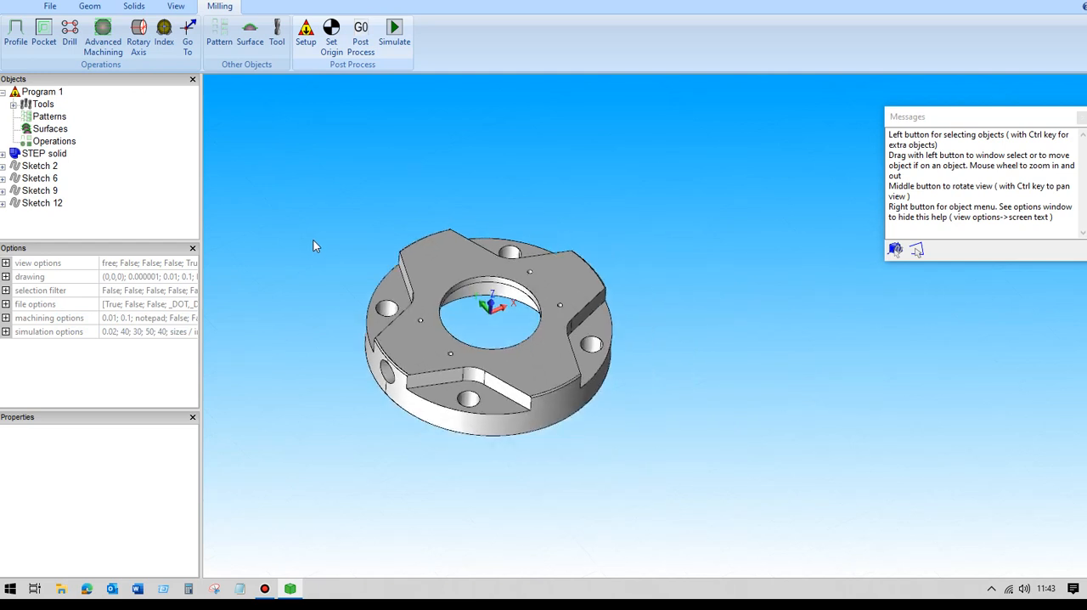
scroll(297, 254, "up", 1)
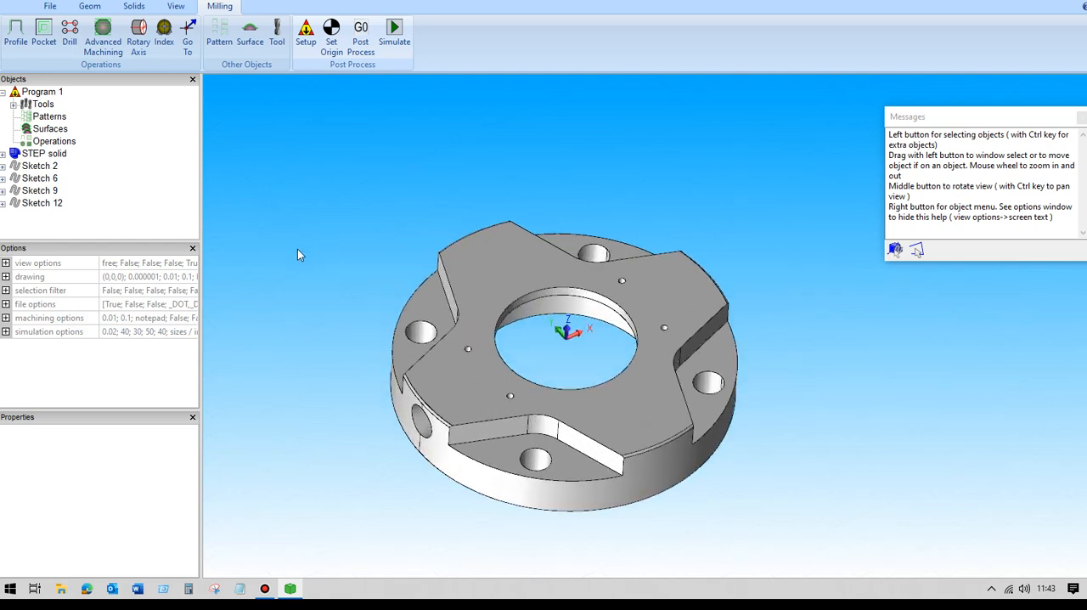
left_click(46, 176)
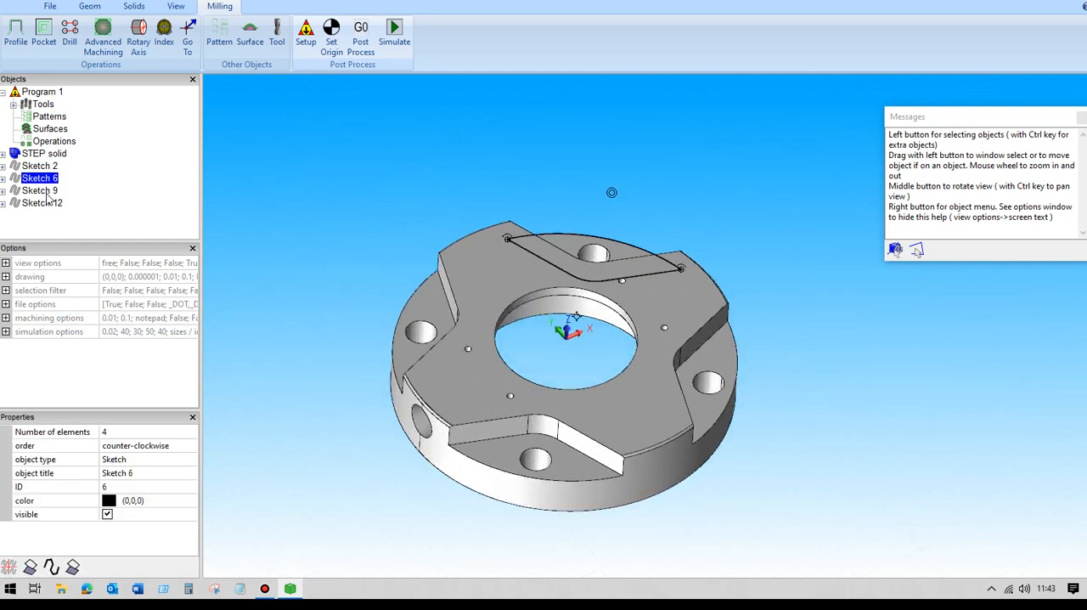
left_click(47, 193)
left_click(48, 204)
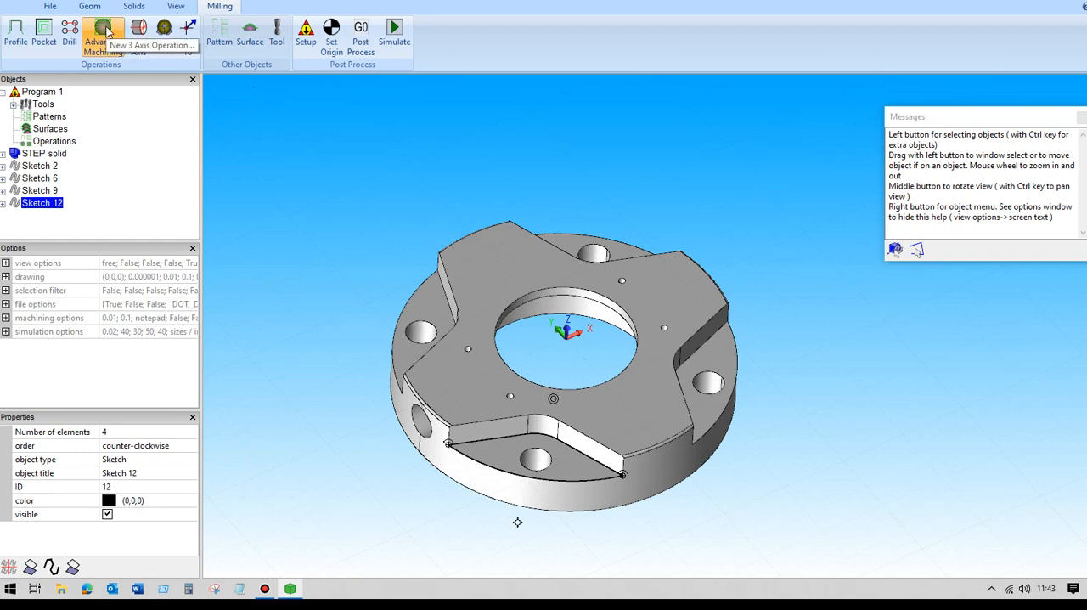
- Start a new 3-axis advanced machining operation with rapid retract enabled and the 20mm End Mill as its tool
left_click(103, 32)
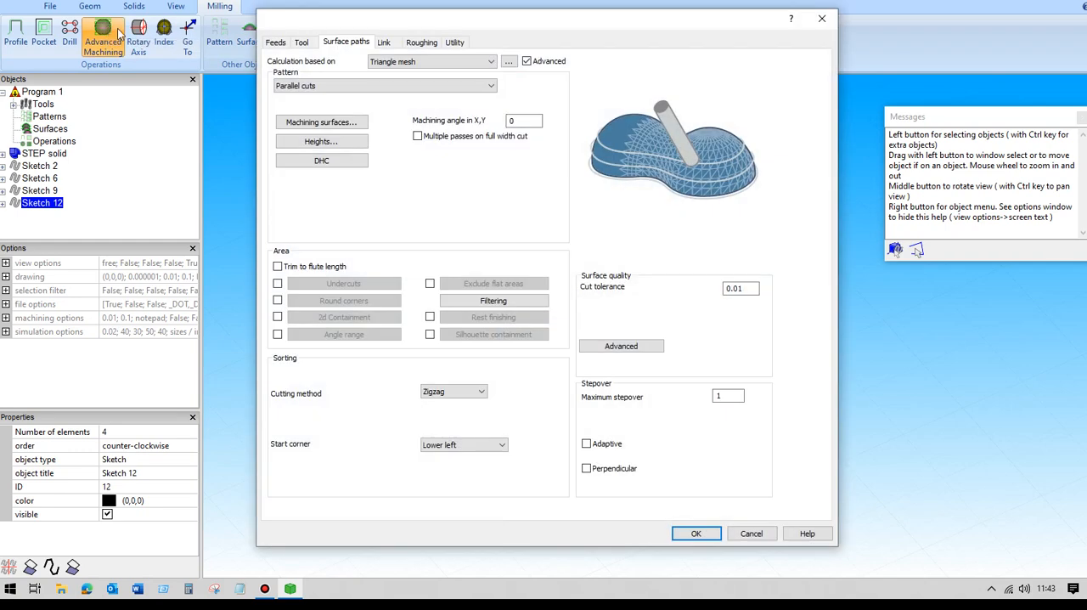
left_click(276, 42)
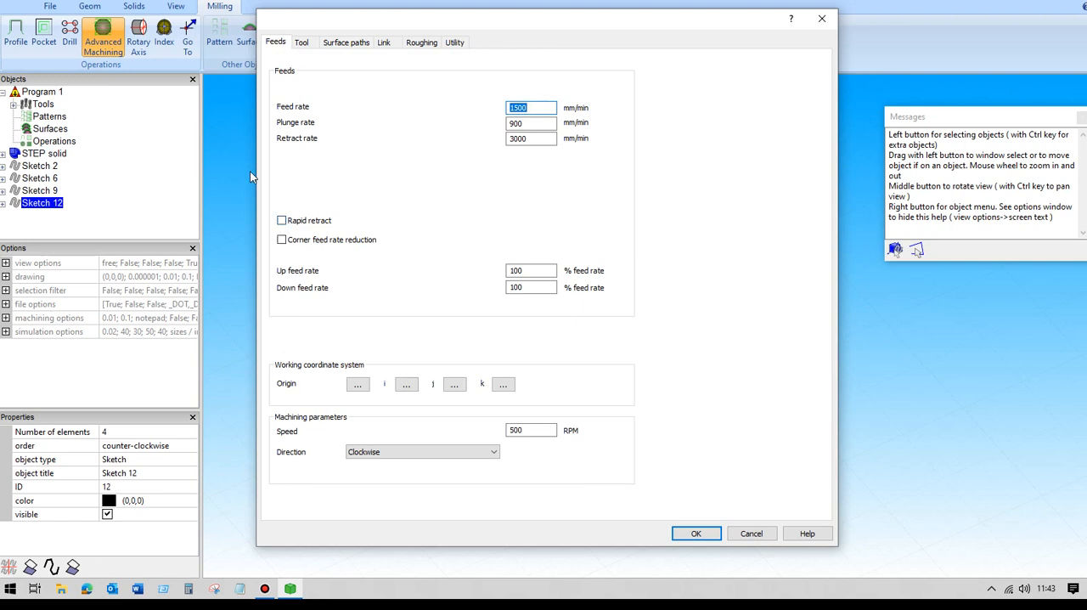
left_click(282, 221)
left_click(307, 43)
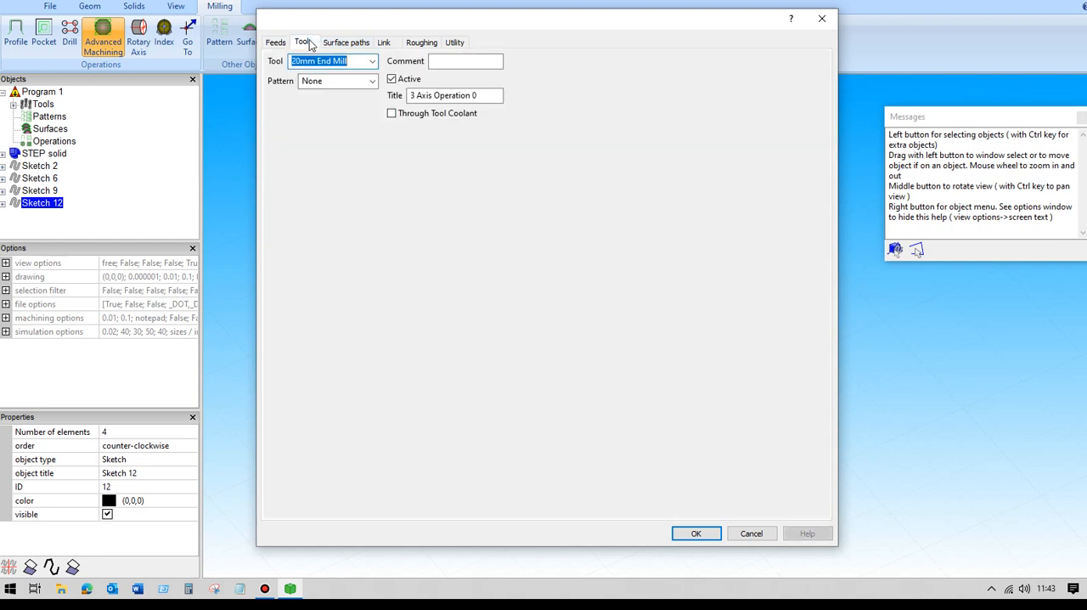
left_click(373, 63)
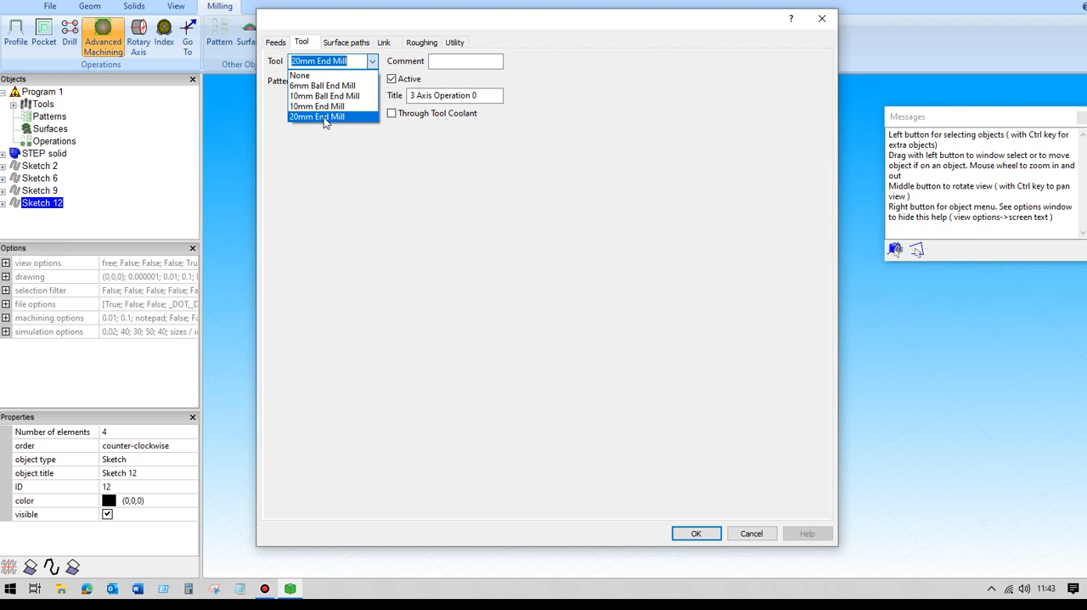
- Set the operation's surface path pattern to Rough
left_click(348, 46)
left_click(348, 47)
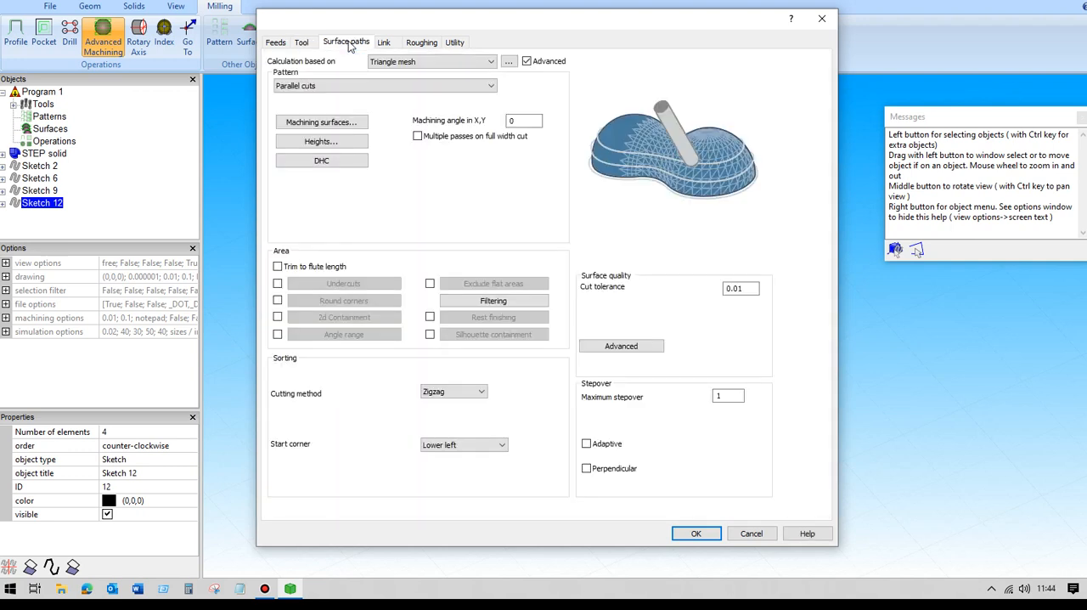
left_click(427, 86)
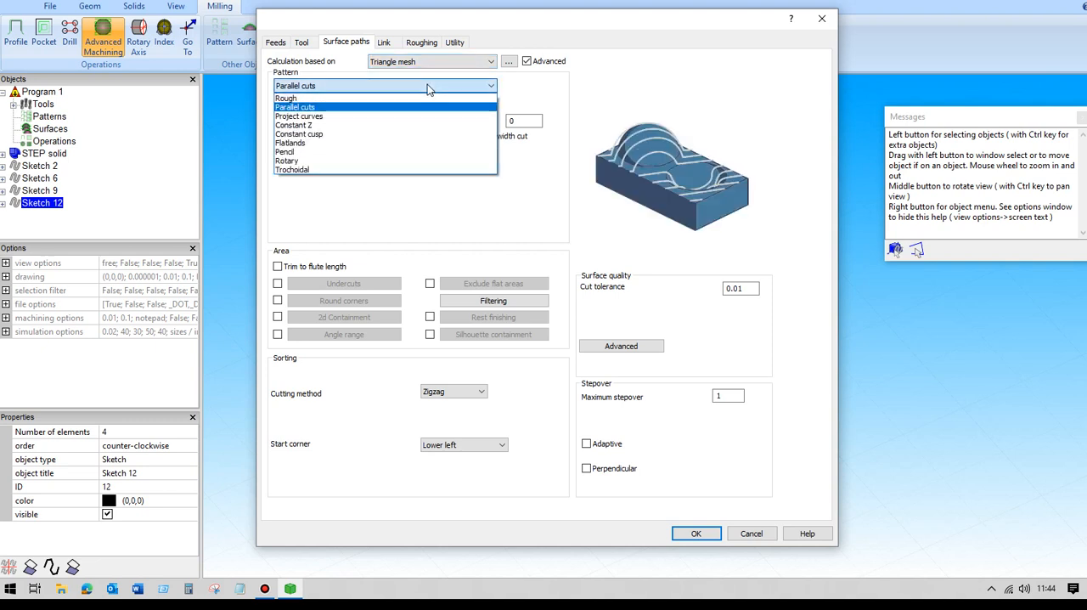
left_click(286, 97)
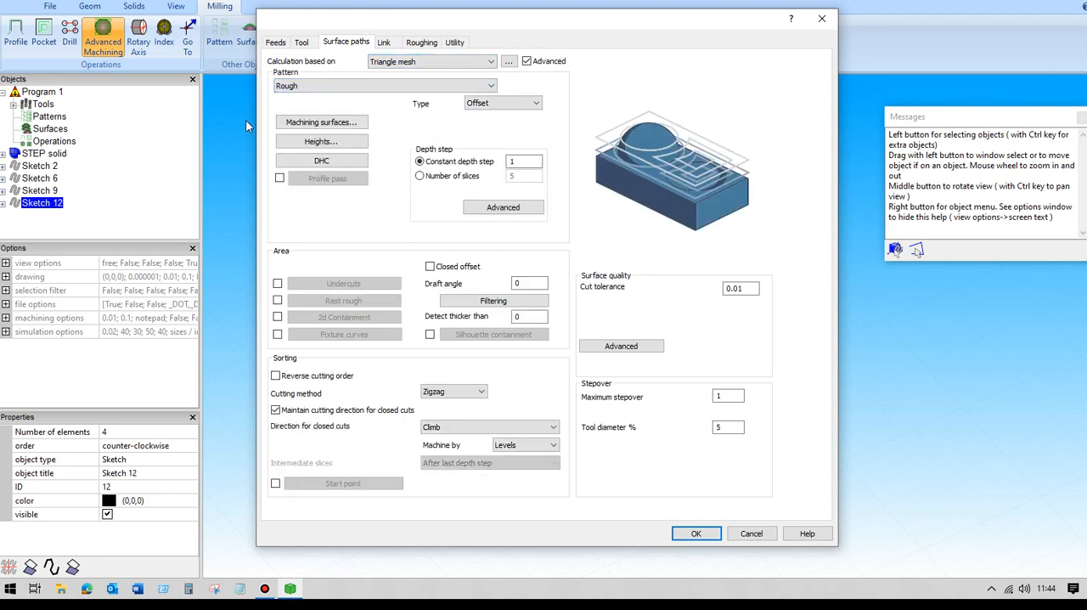
- Assign the whole STEP solid as the machining surface with a global offset of 0
left_click(321, 123)
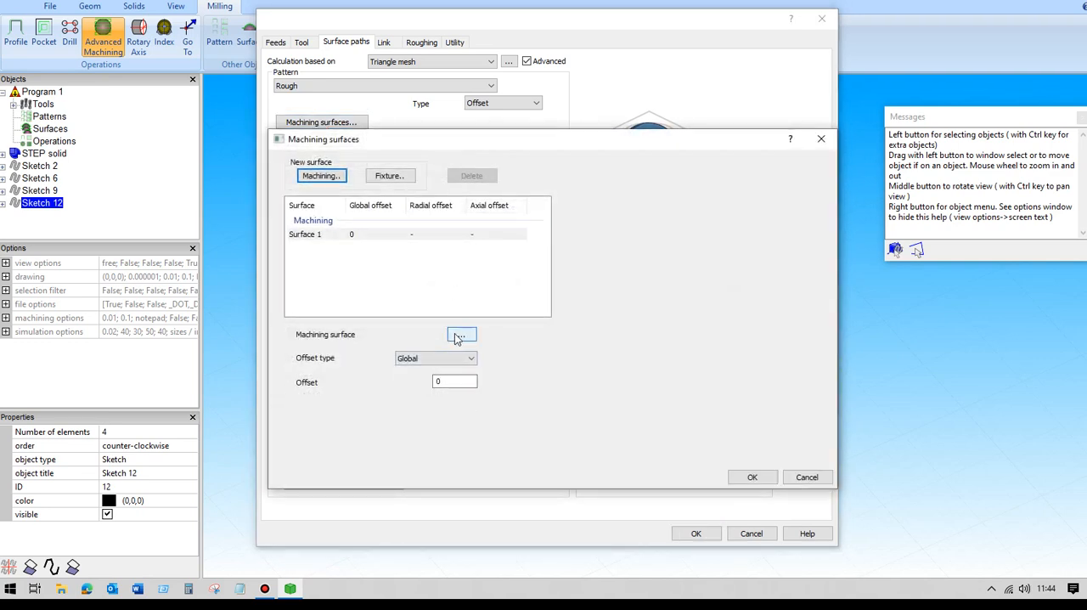
left_click(459, 336)
left_click(474, 314)
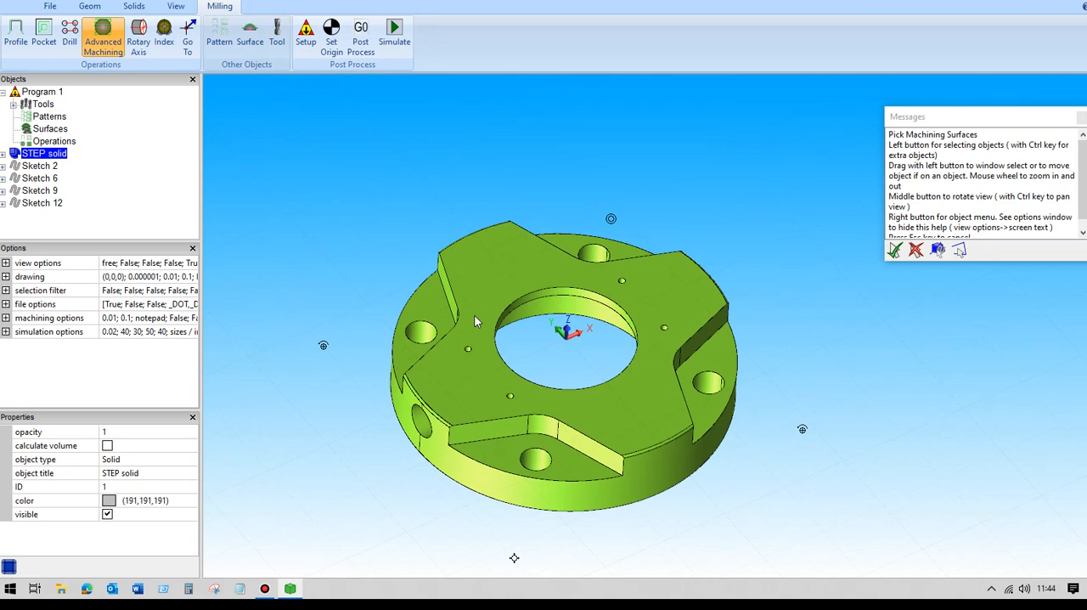
key("Return")
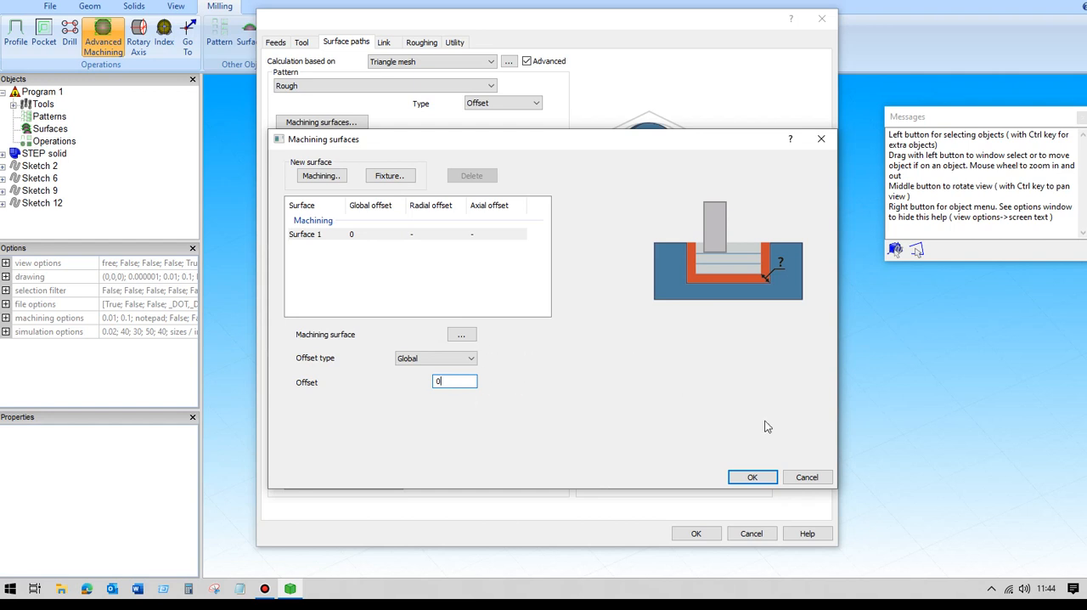
left_click(747, 477)
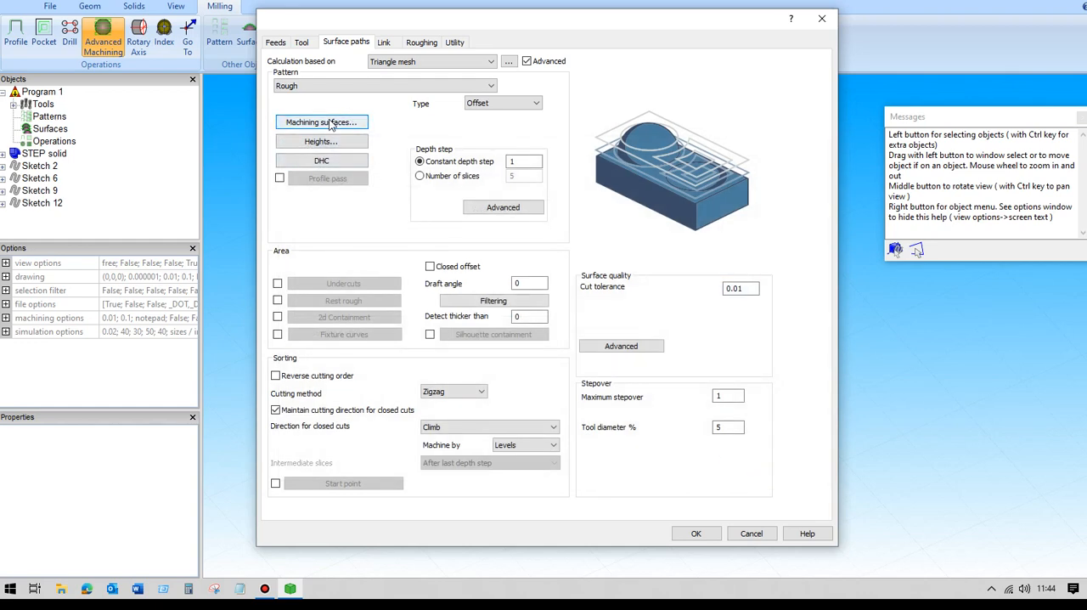
- Accept automatic heights from the machining surfaces and set a constant depth step of 5 and a maximum stepover of 10
left_click(326, 143)
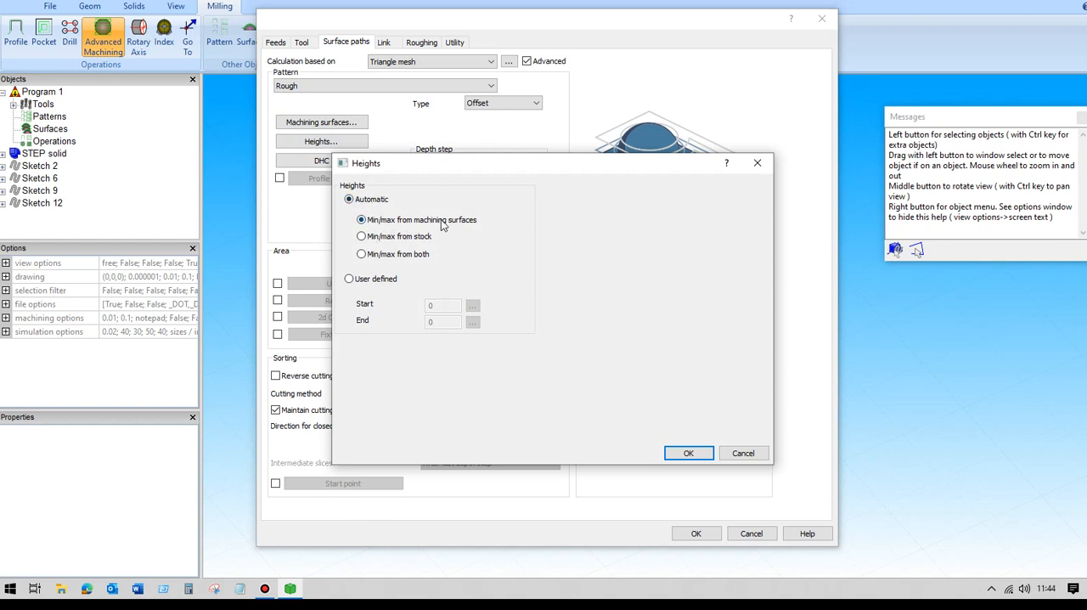
left_click(694, 454)
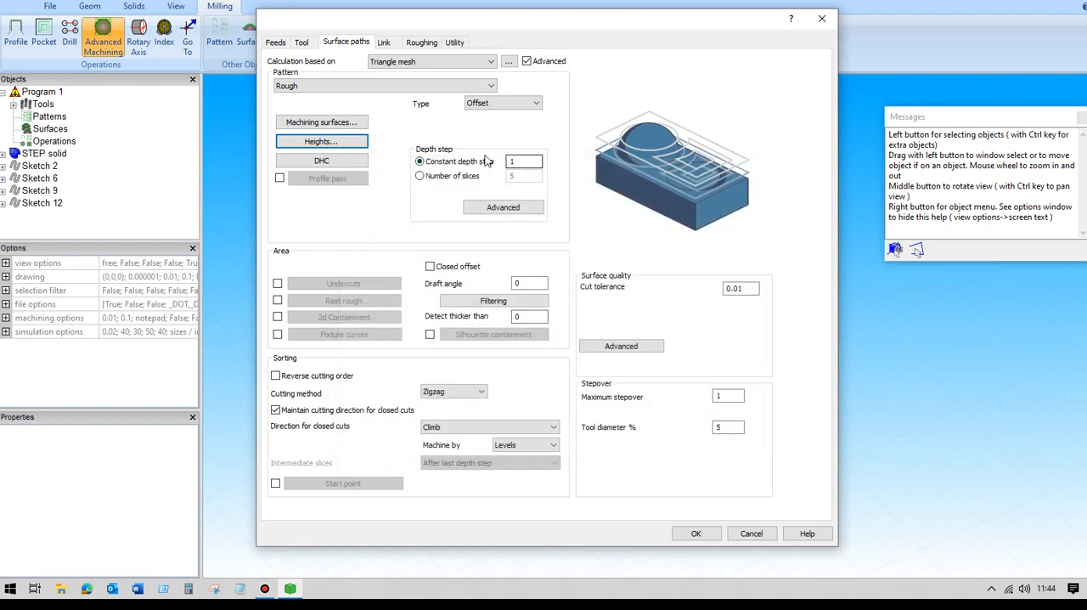
double_click(512, 161)
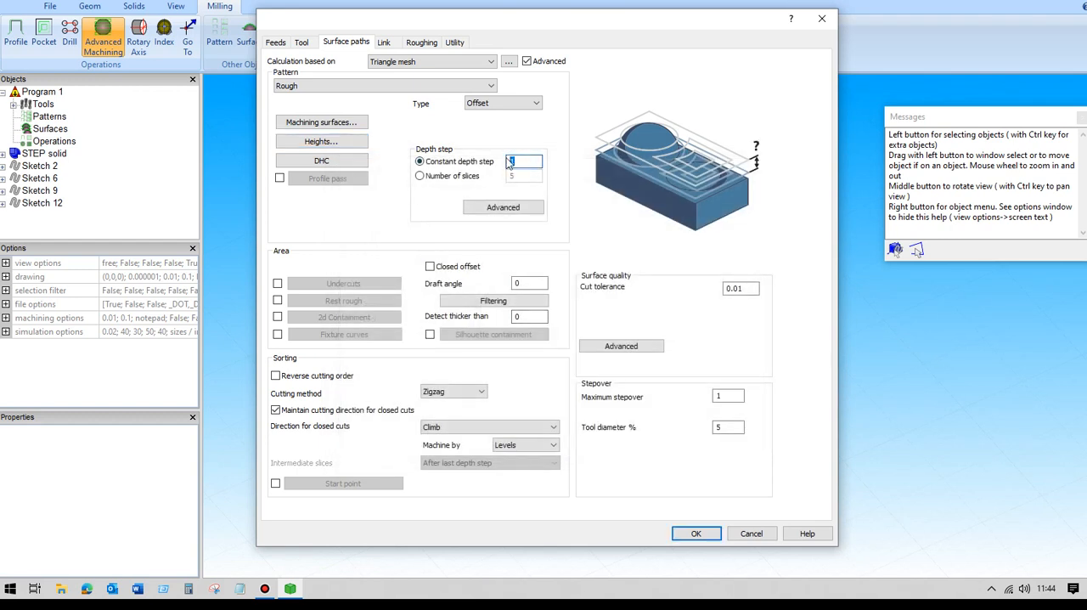
type("5")
double_click(722, 396)
type("10")
- Enable 2D containment and assign the four pocket outlines, Sketch 2, Sketch 6, Sketch 9 and Sketch 12, as containment curves
left_click(278, 317)
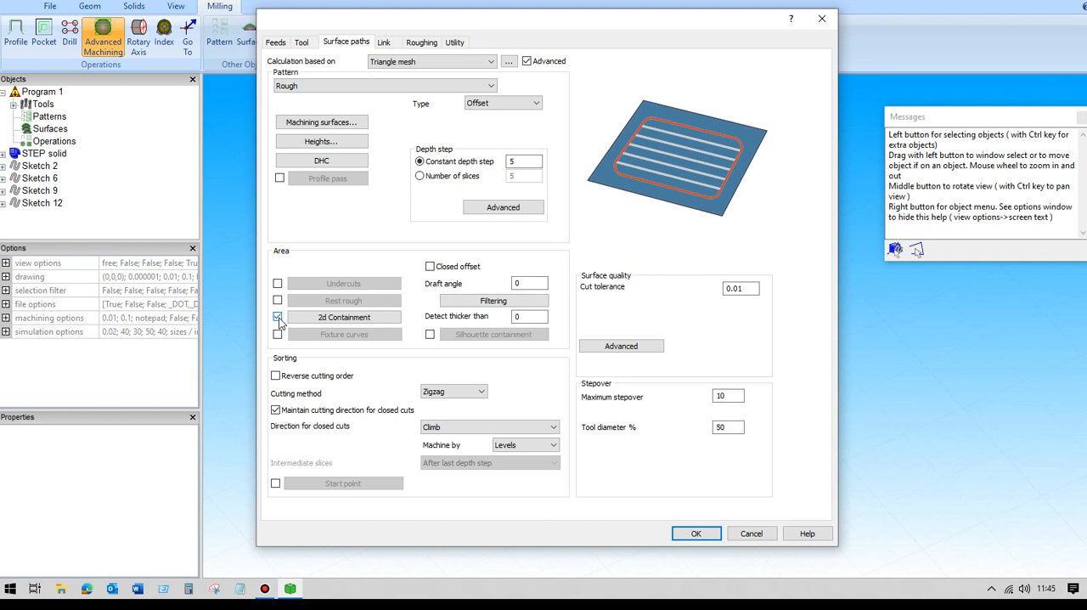
left_click(344, 318)
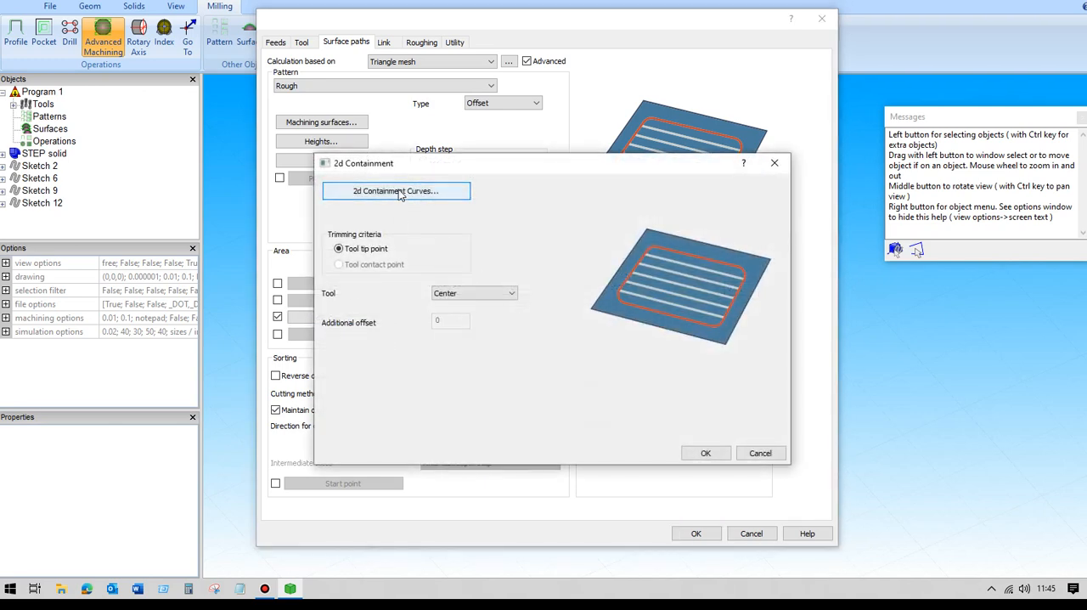
left_click(399, 192)
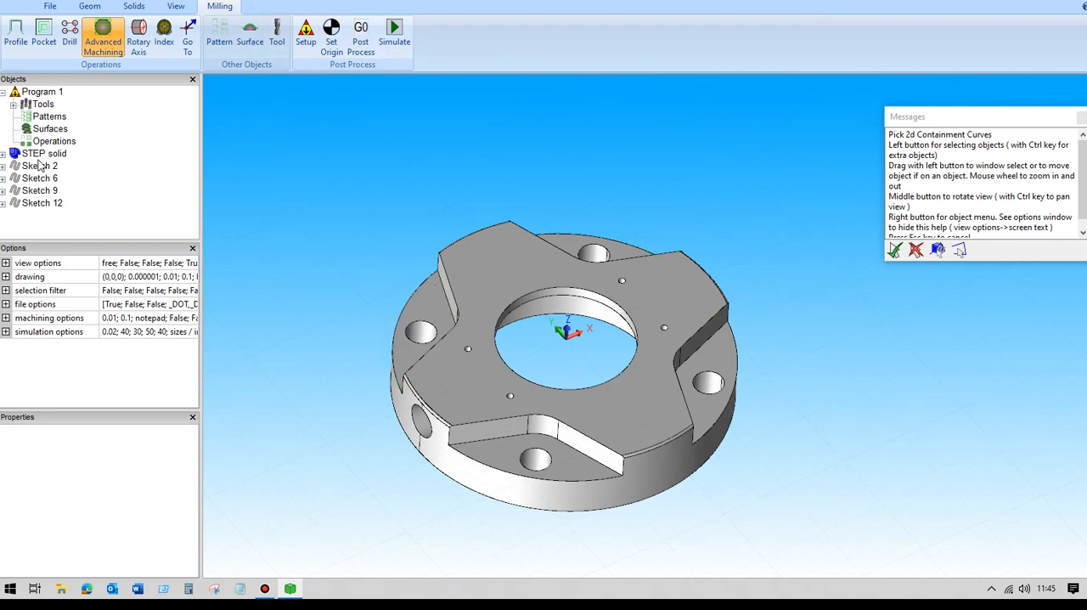
left_click(40, 166)
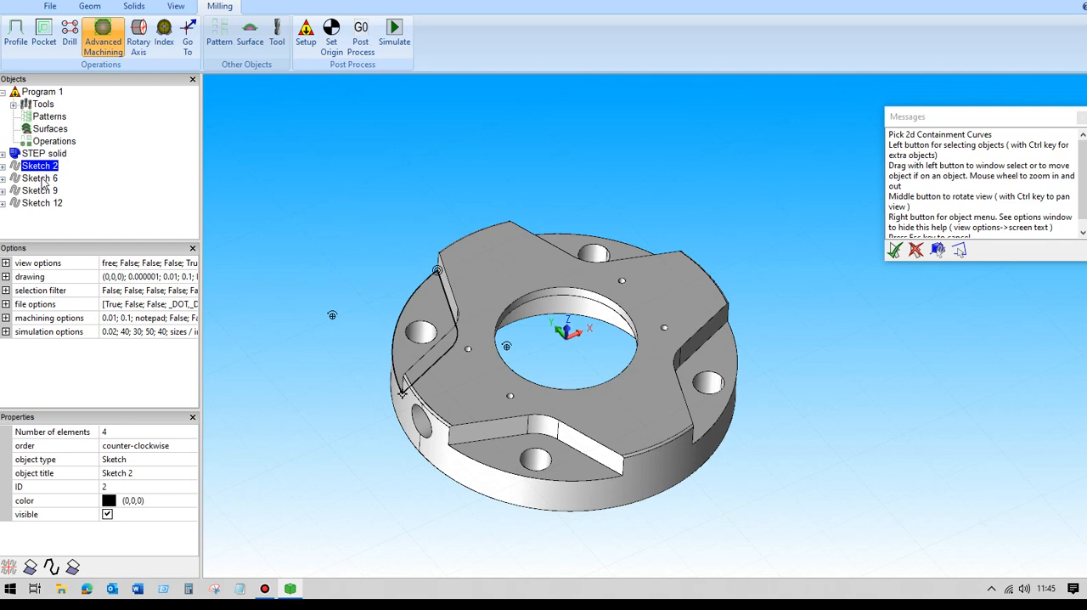
left_click(41, 178, "ctrl")
left_click(40, 191, "ctrl")
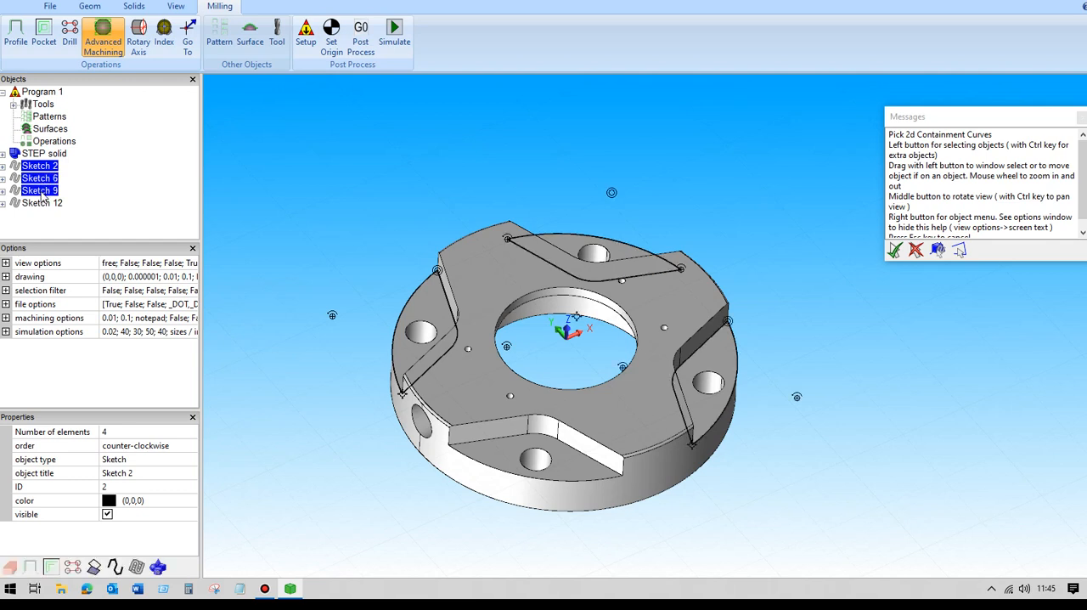
left_click(42, 203, "ctrl")
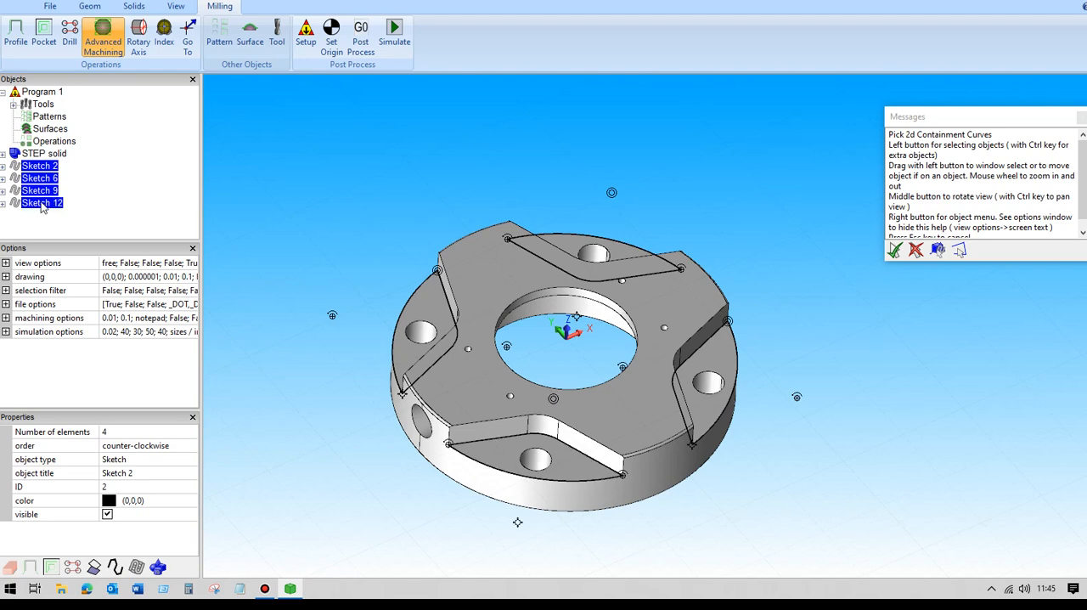
key("Return")
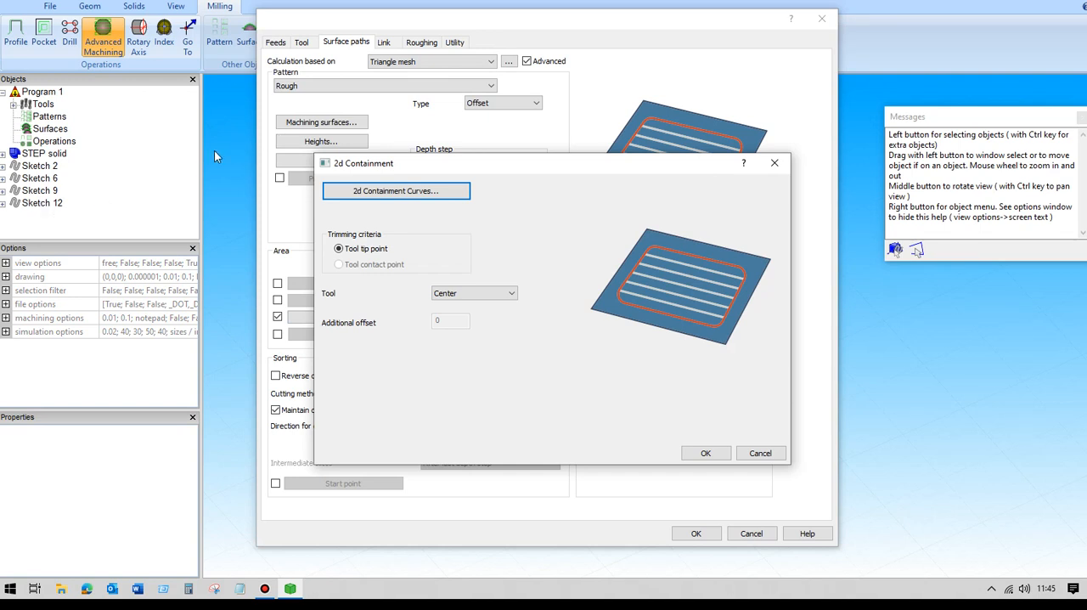
- Set the containment tool position to Center and accept the operation settings to calculate the roughing toolpath
left_click(514, 293)
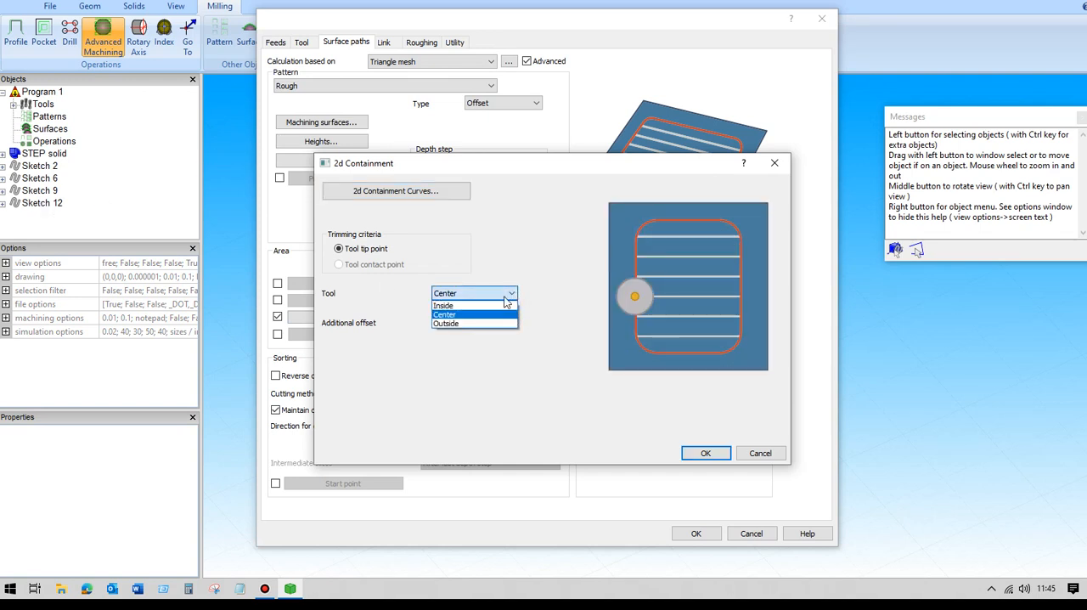
left_click(468, 311)
left_click(469, 297)
left_click(467, 321)
left_click(465, 298)
left_click(466, 326)
left_click(463, 298)
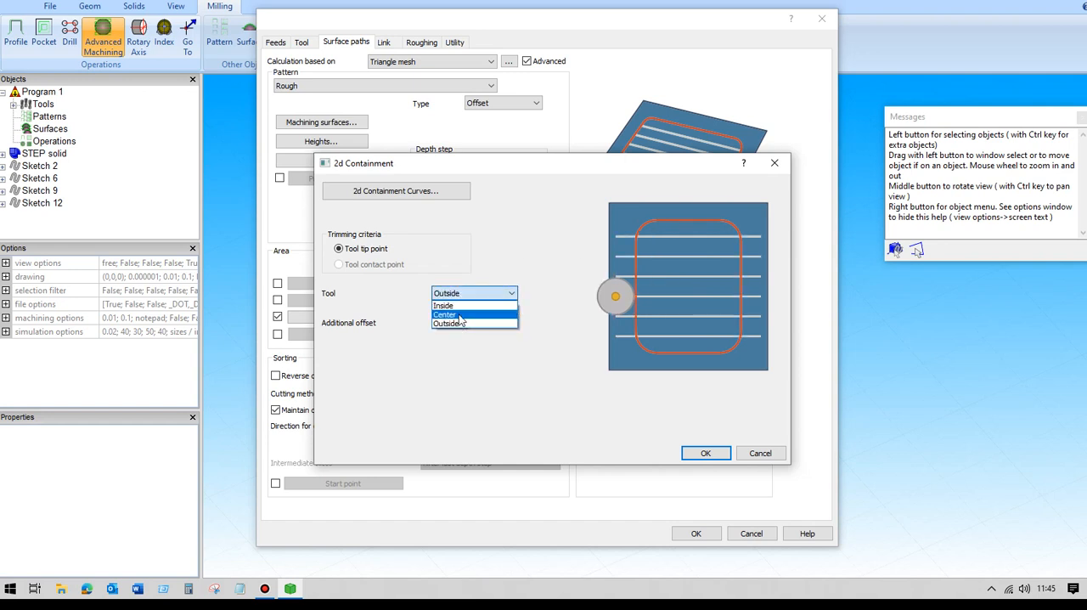
left_click(465, 321)
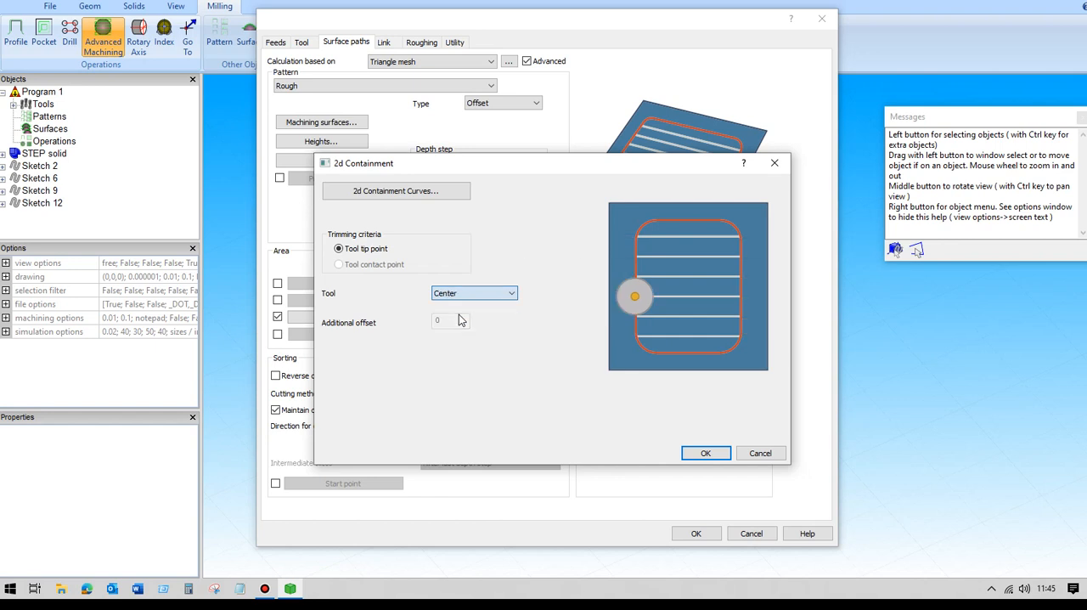
left_click(703, 453)
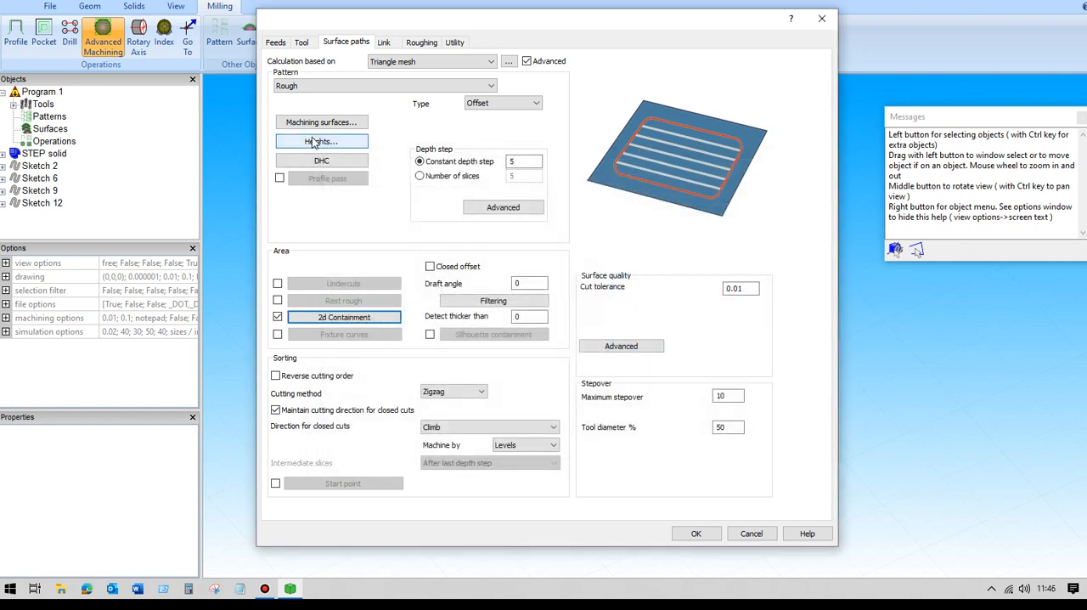
left_click(696, 534)
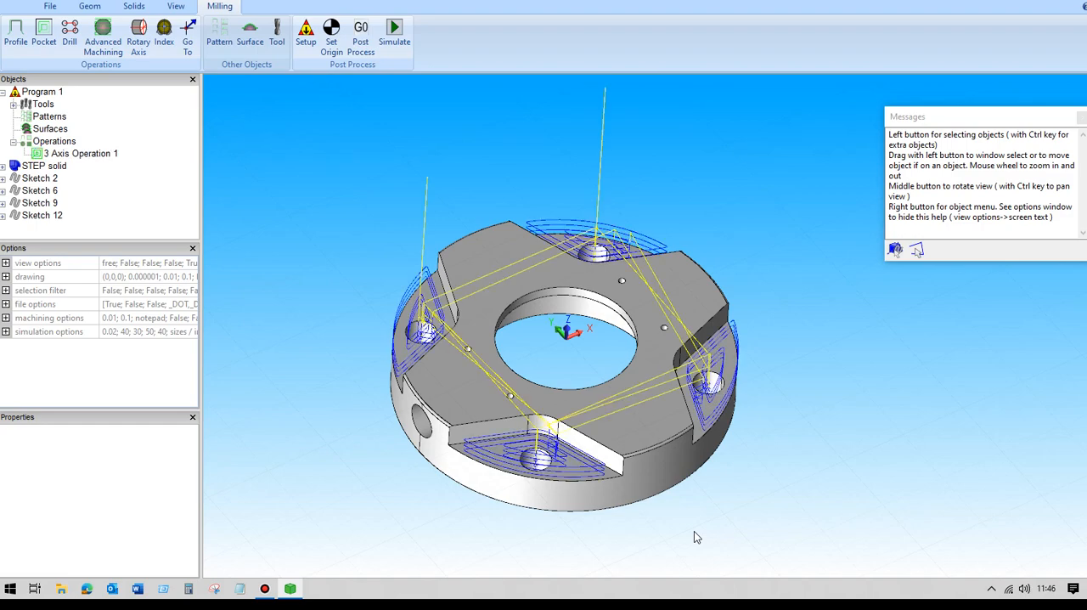
- Examine the roughing toolpath over the four recessed faces from above and from the side
middle_click_drag(299, 180, 326, 214)
scroll(334, 215, "up", 3)
scroll(334, 214, "up", 1)
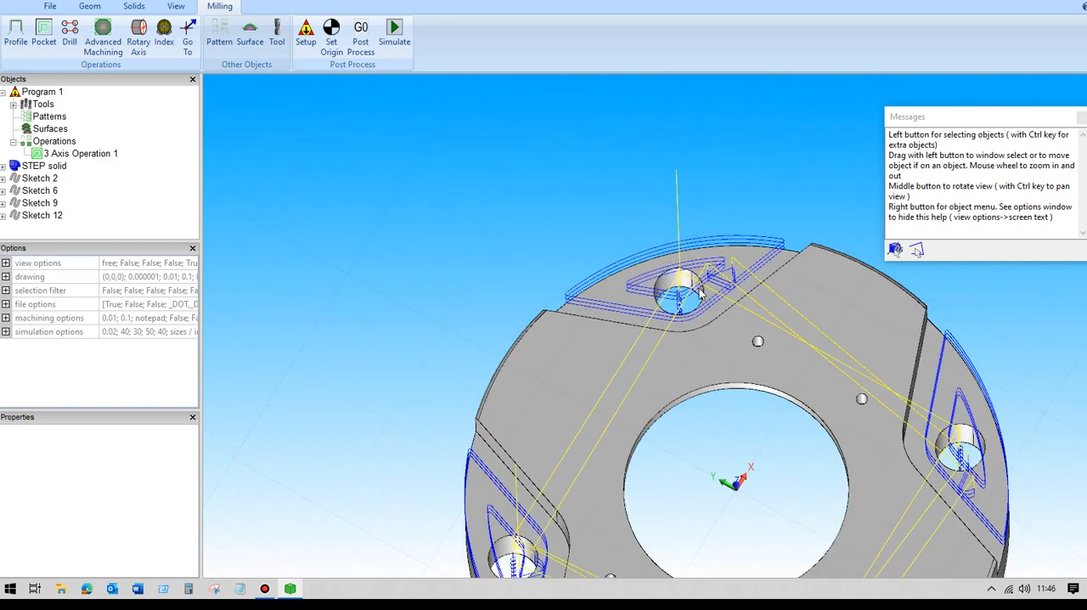
scroll(491, 214, "down", 2)
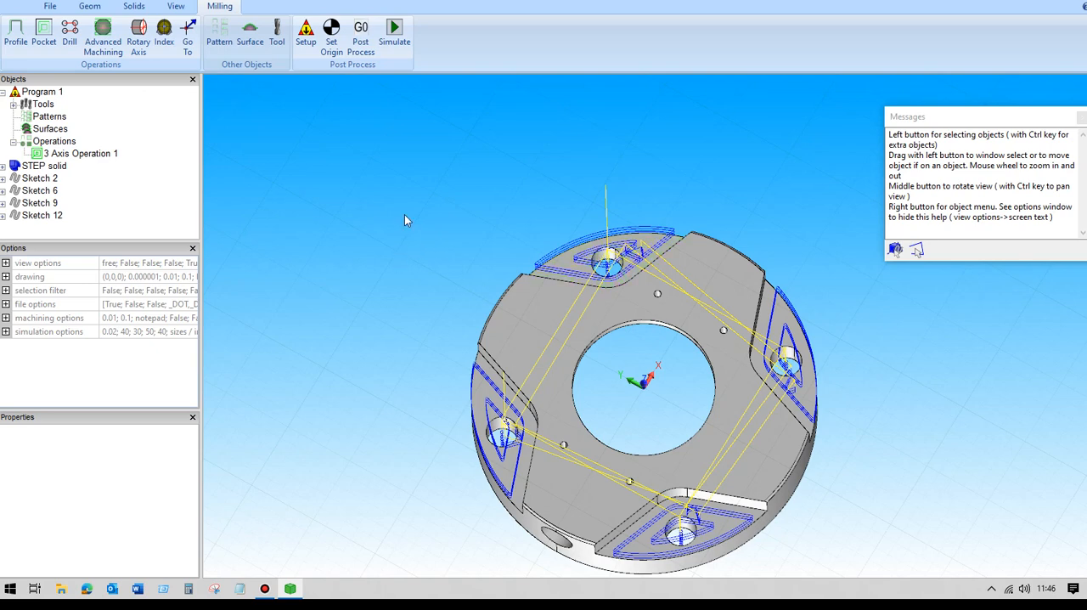
middle_click_drag(390, 231, 358, 186)
scroll(355, 183, "up", 1)
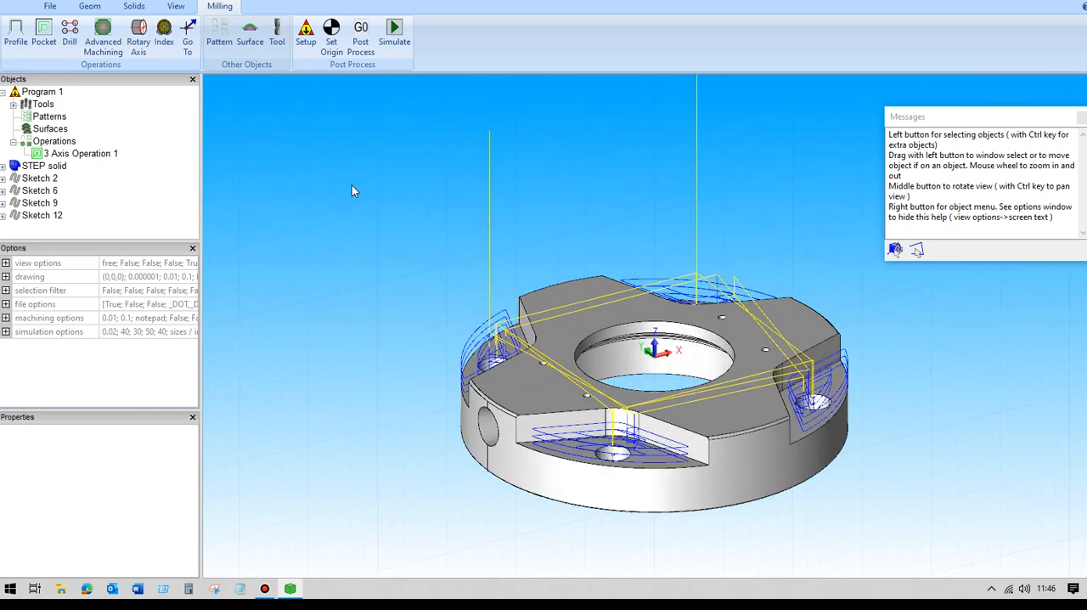
scroll(355, 204, "down", 1)
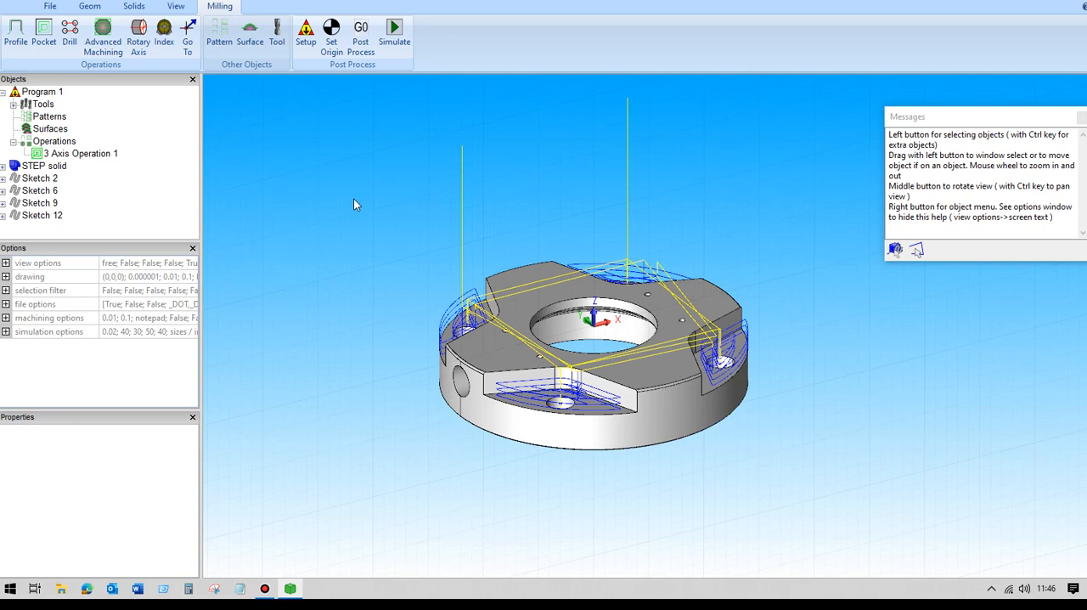
- Filter the 3-axis roughing operation by regions with an inscribed-circle threshold of 50% of flat diameter and recalculate the toolpath
middle_click_drag(355, 205, 379, 255)
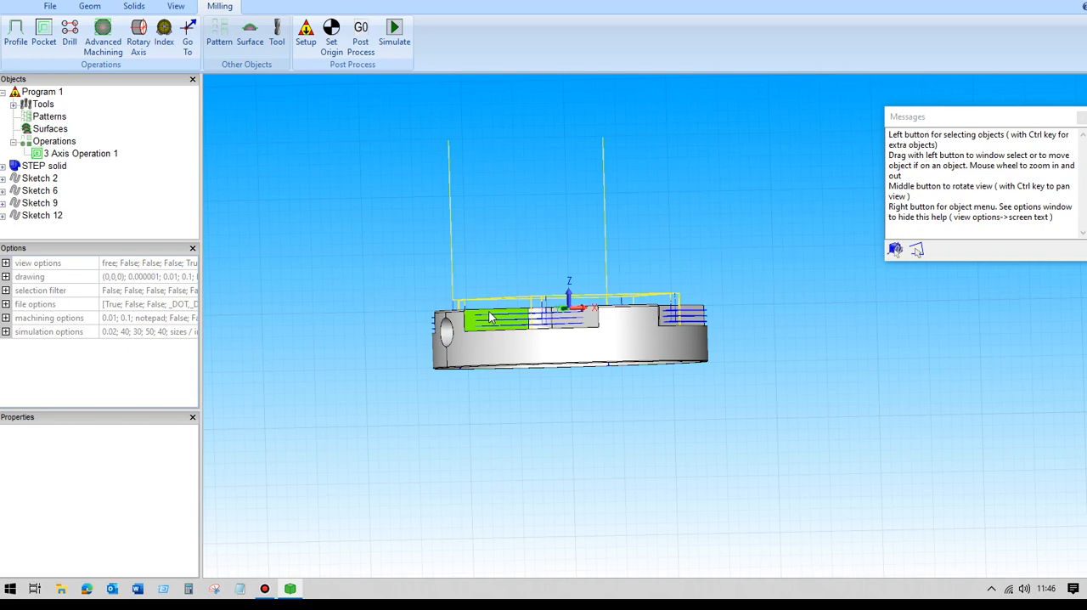
middle_click_drag(362, 240, 373, 302)
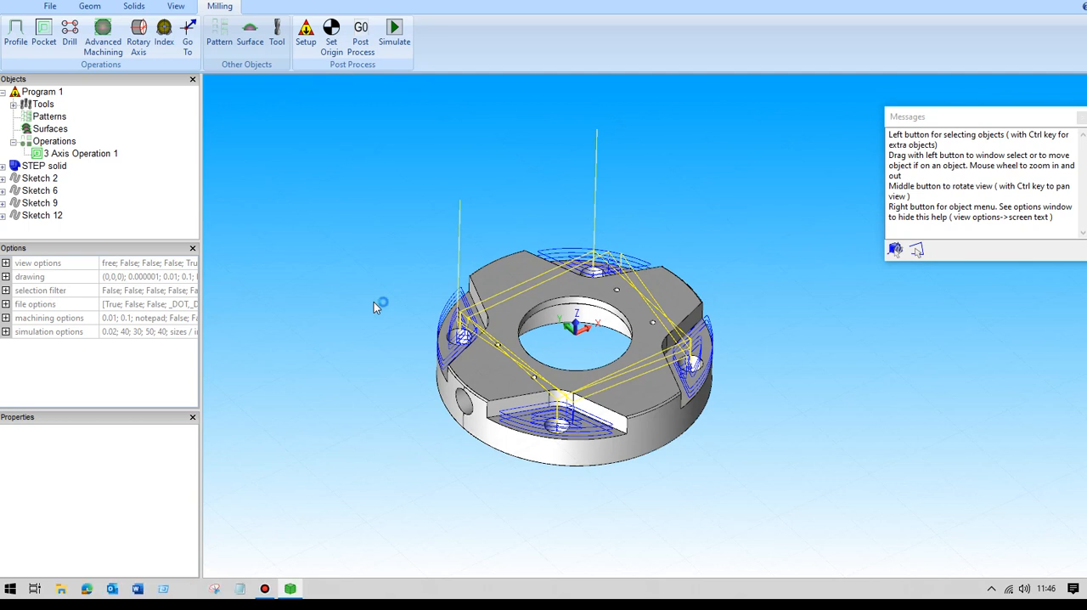
left_click(86, 154)
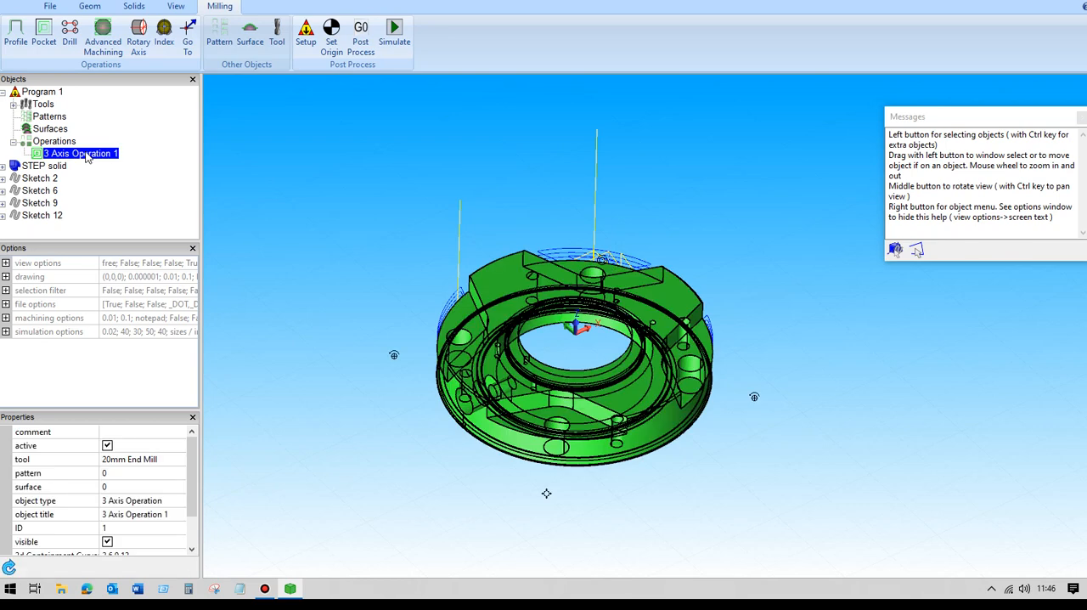
double_click(86, 154)
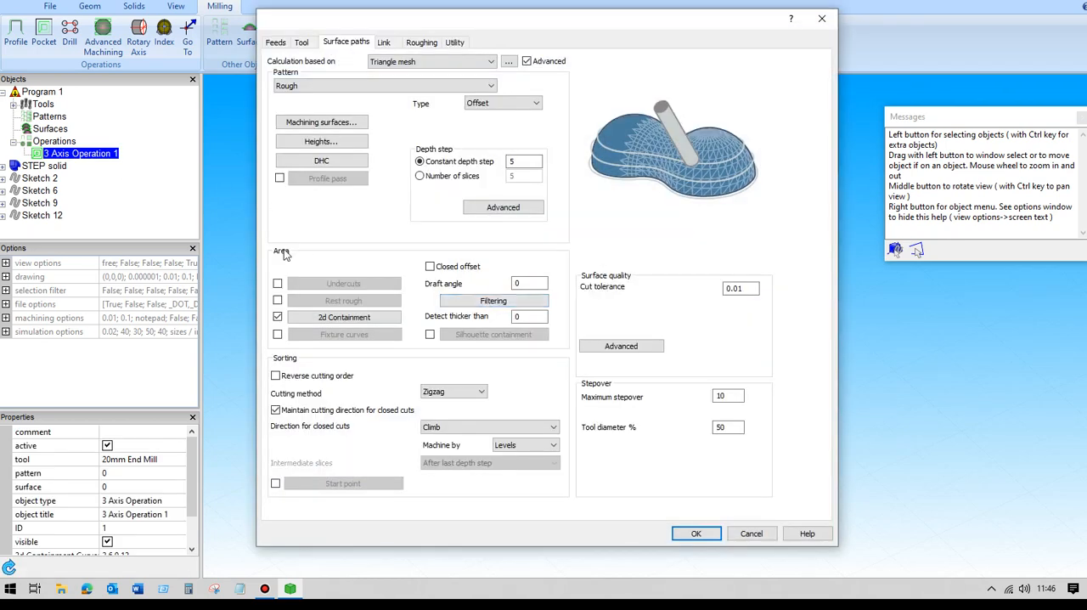
left_click(499, 303)
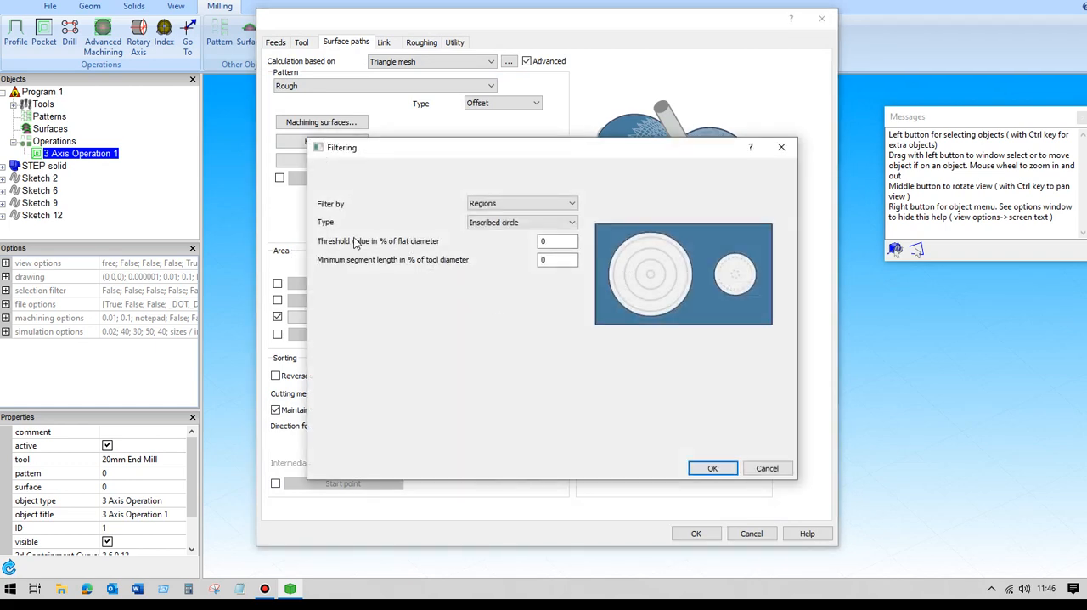
left_click(548, 242)
double_click(548, 242)
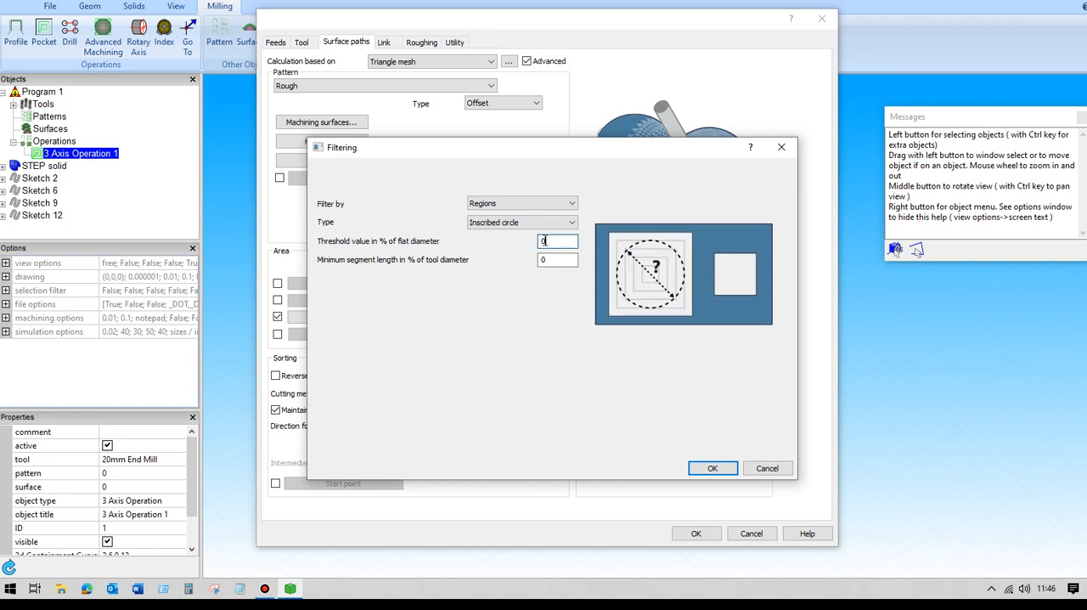
type("50")
left_click(711, 472)
left_click(696, 533)
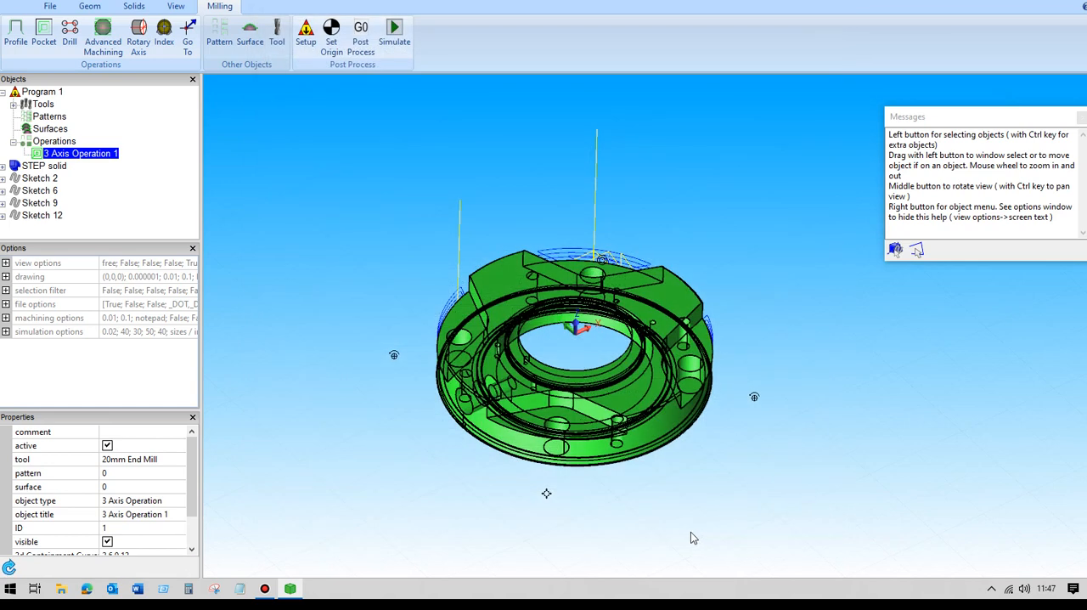
- Examine the recalculated roughing toolpath over the four recessed faces and their holes, up close and from several angles
left_click(289, 222)
scroll(307, 208, "up", 3)
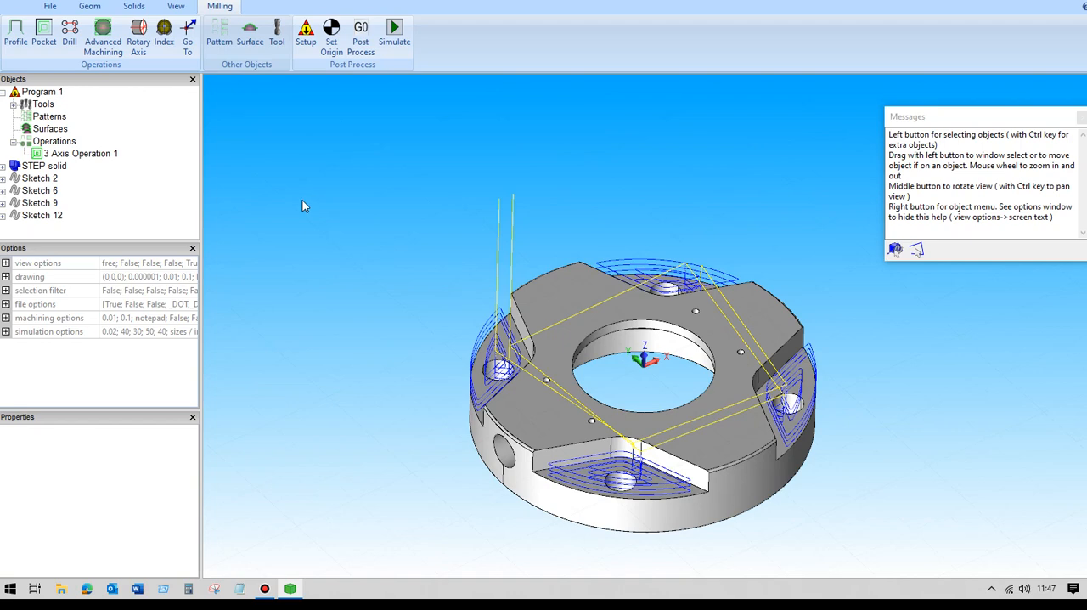
middle_click_drag(380, 229, 288, 139)
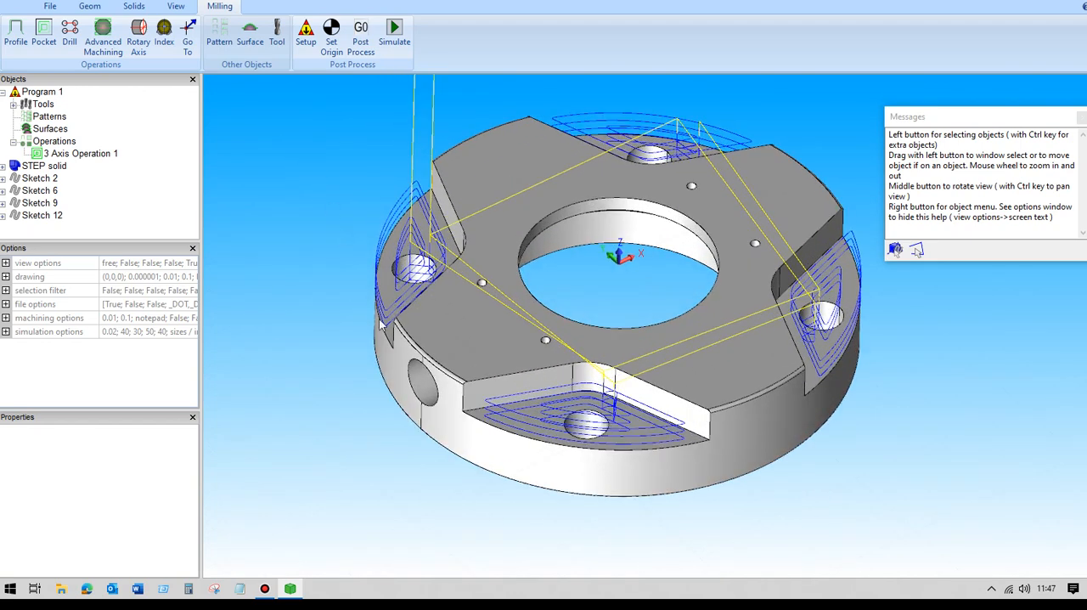
scroll(321, 249, "down", 1)
mouse_move(321, 249)
middle_mouse_down()
mouse_move(330, 295)
mouse_move(325, 262)
middle_mouse_up()
scroll(326, 257, "down", 3)
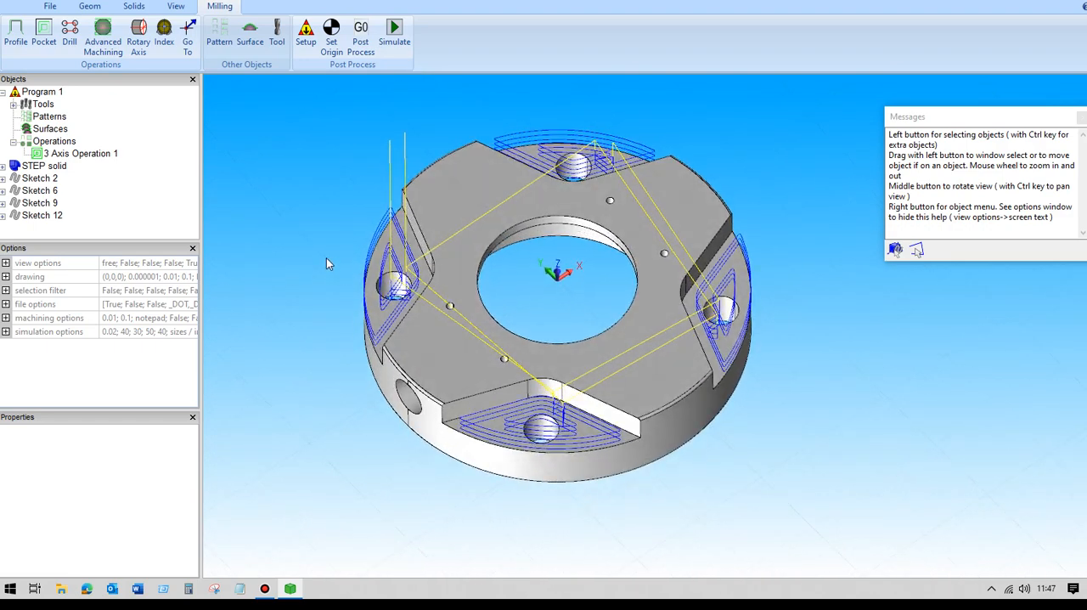
mouse_move(337, 264)
middle_mouse_down()
mouse_move(365, 279)
mouse_move(337, 272)
mouse_move(345, 256)
middle_mouse_up()
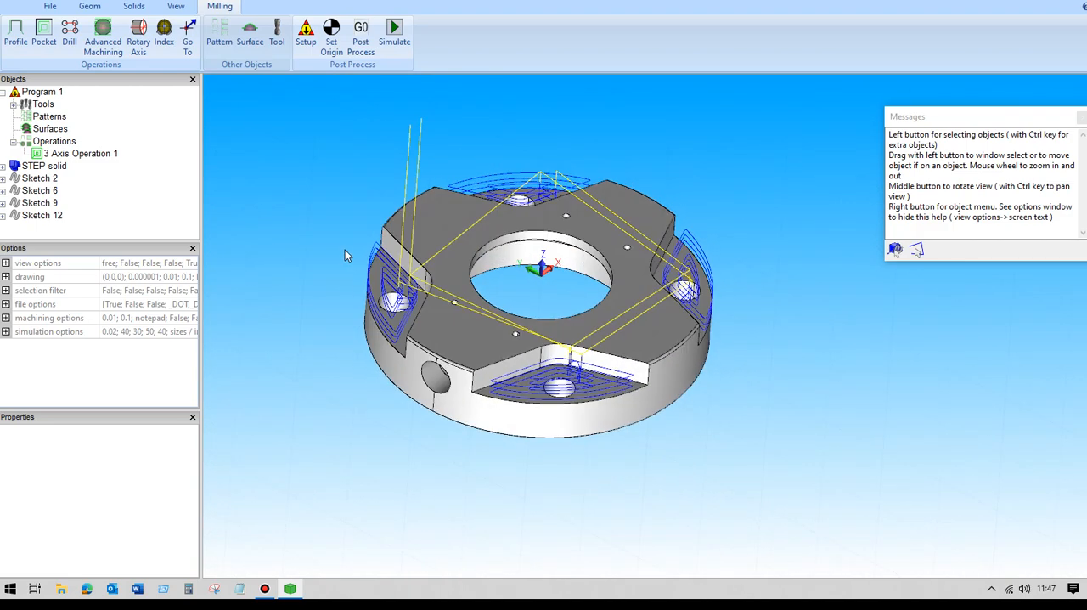
scroll(345, 250, "up", 2)
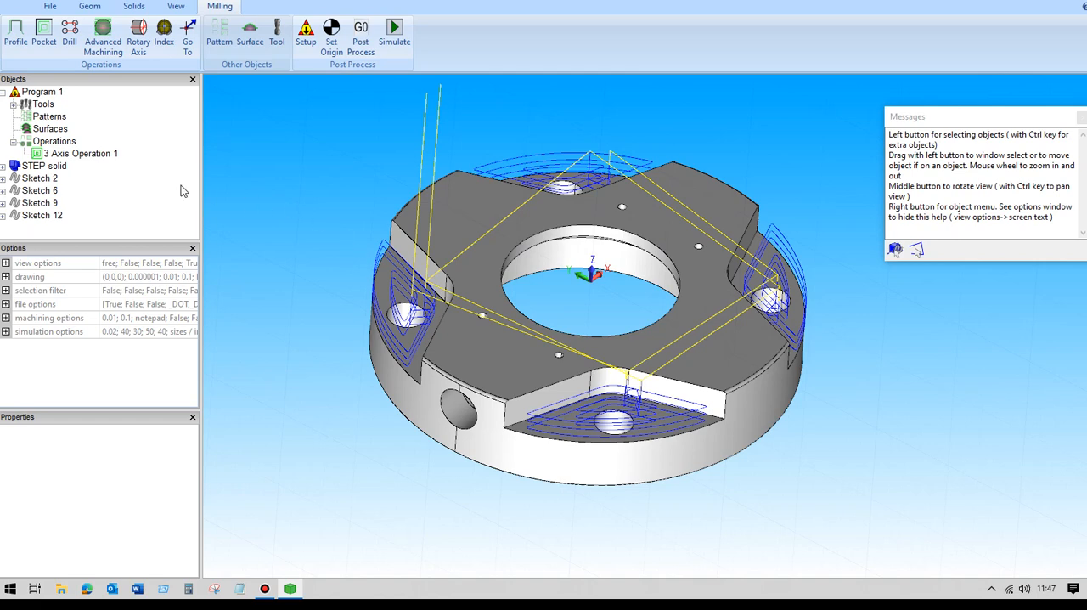
- Reopen the 3-axis operation's roughing settings and set the approach ramp type to Helical
left_click(83, 154)
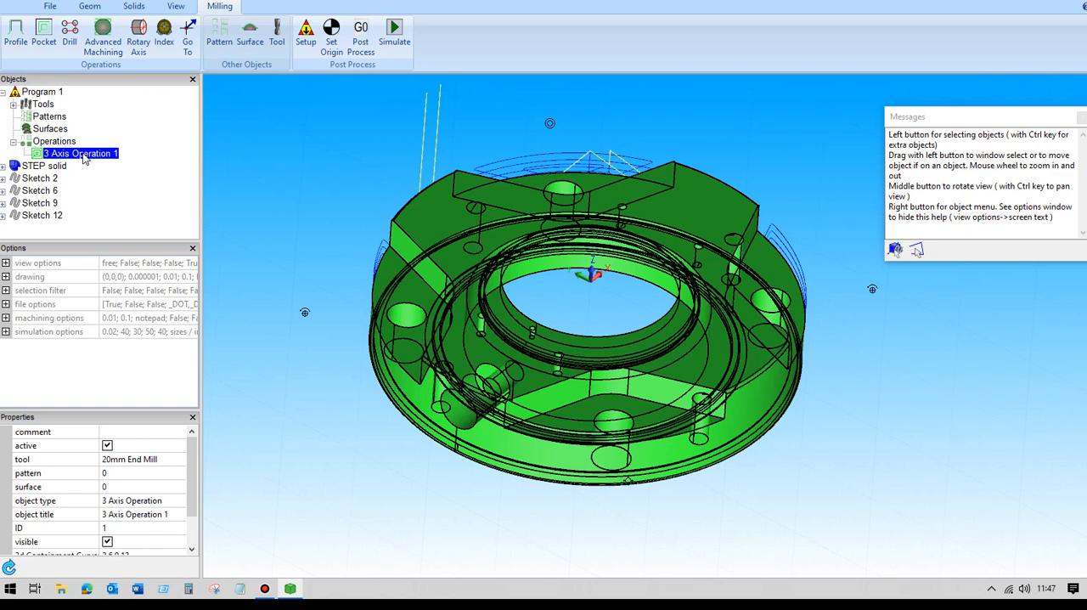
double_click(83, 154)
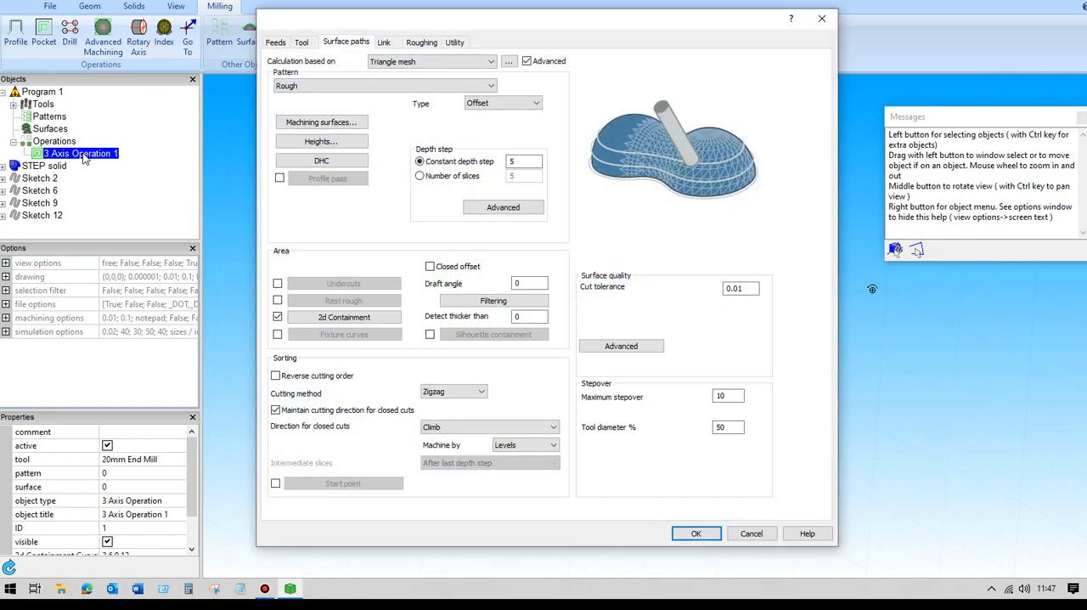
left_click(434, 46)
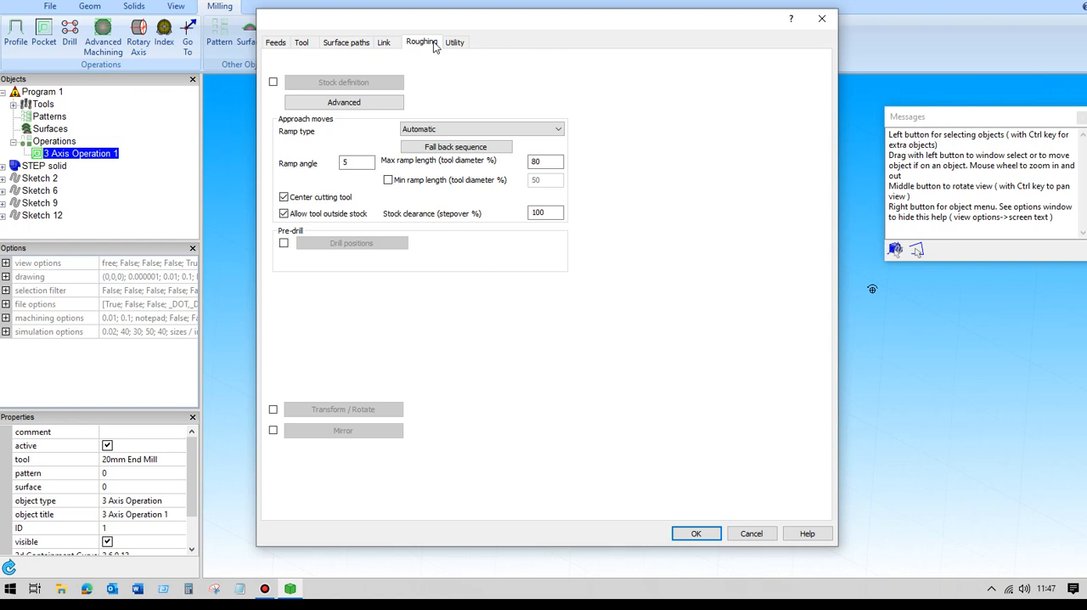
left_click(472, 132)
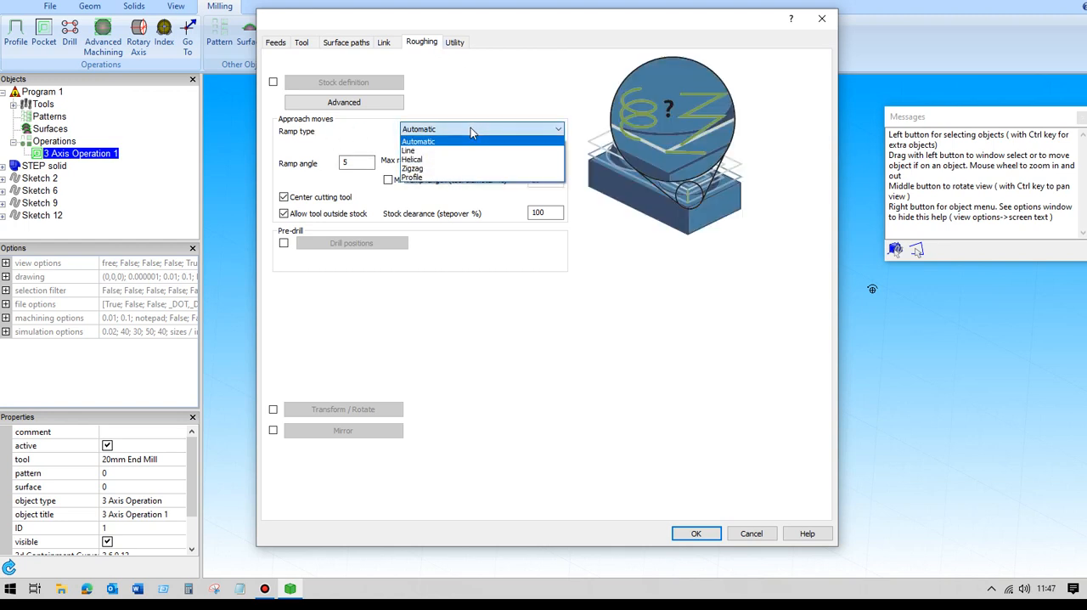
left_click(412, 161)
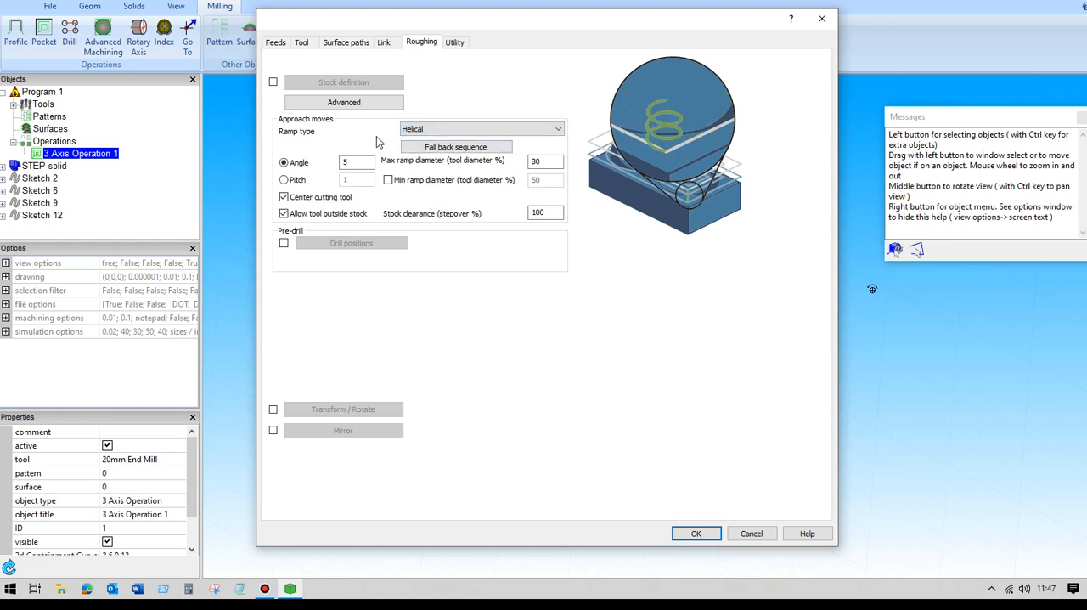
left_click(560, 129)
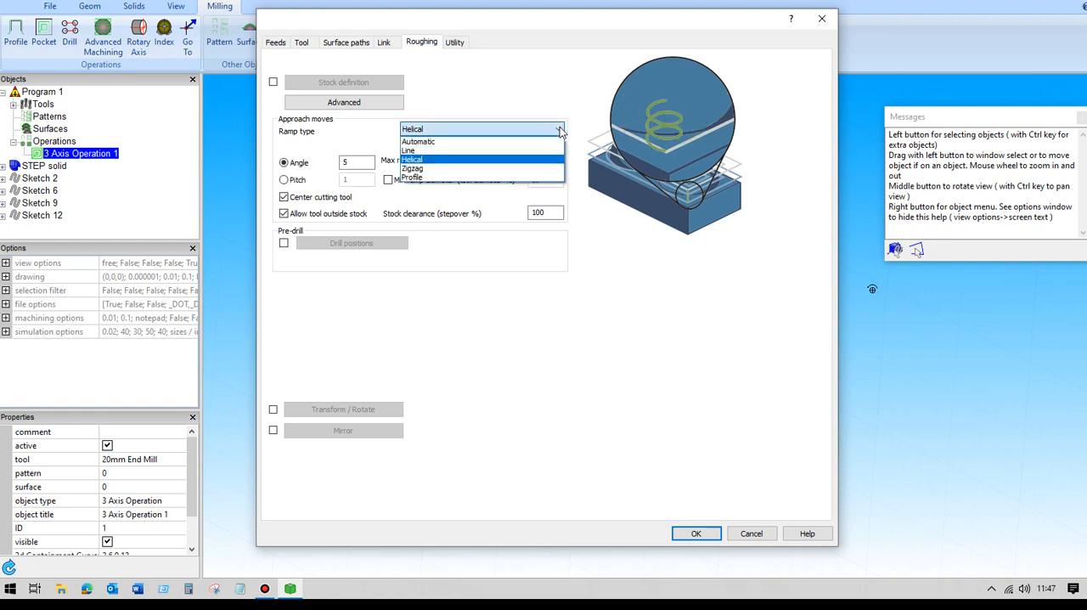
left_click(424, 142)
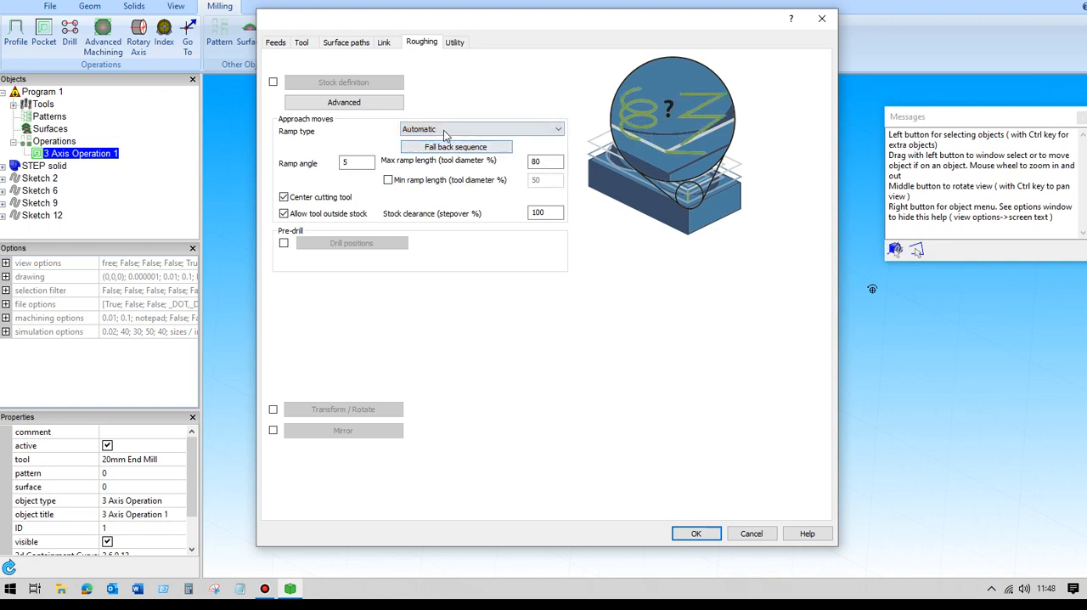
left_click(445, 132)
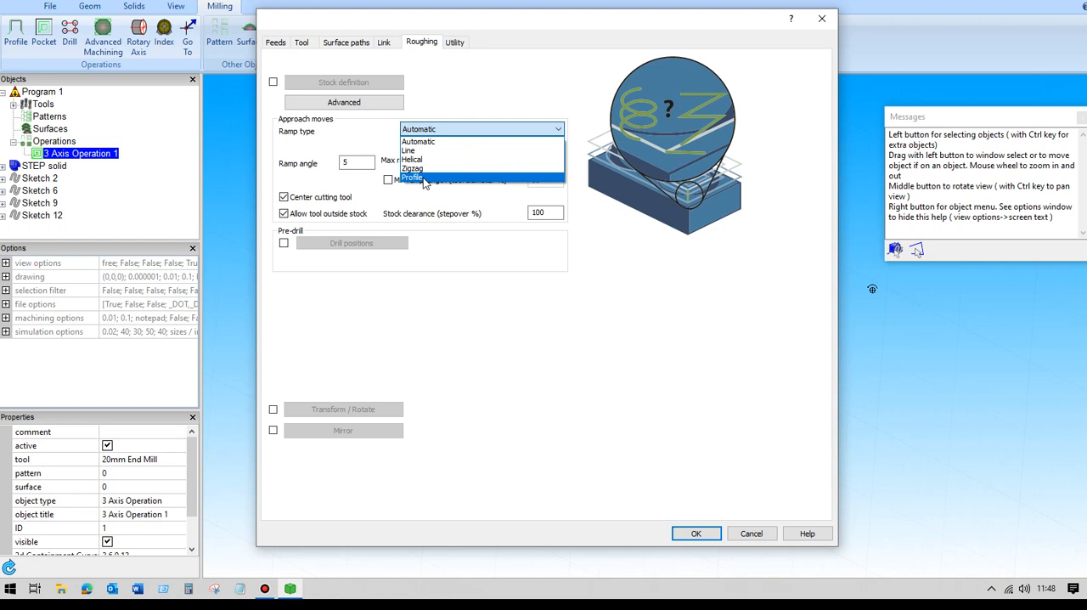
left_click(424, 160)
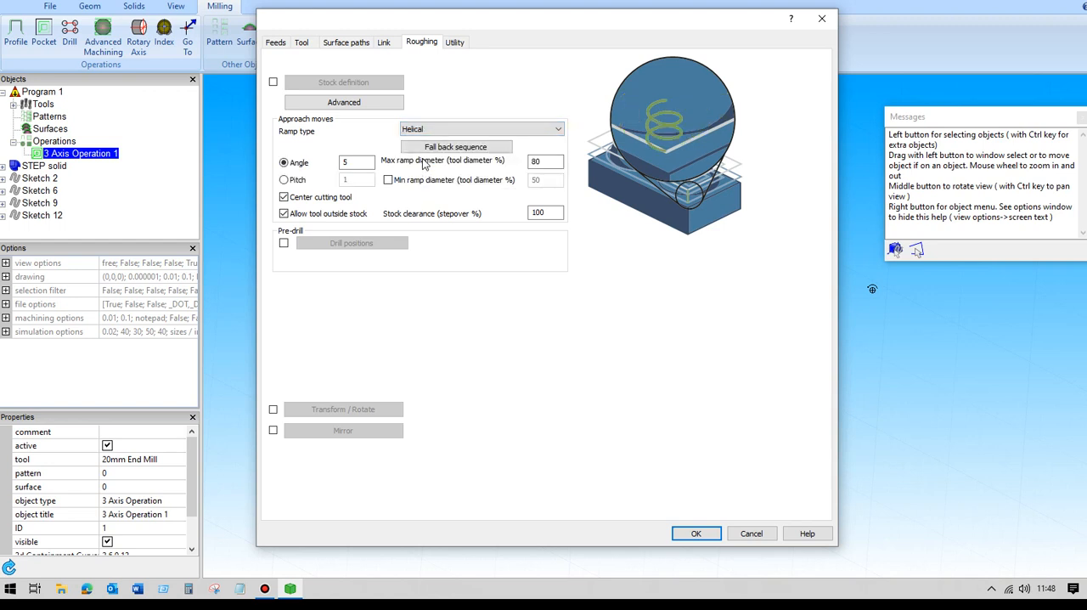
- Enable ramps for the first entry and for the area links within groups and between groups
left_click(385, 42)
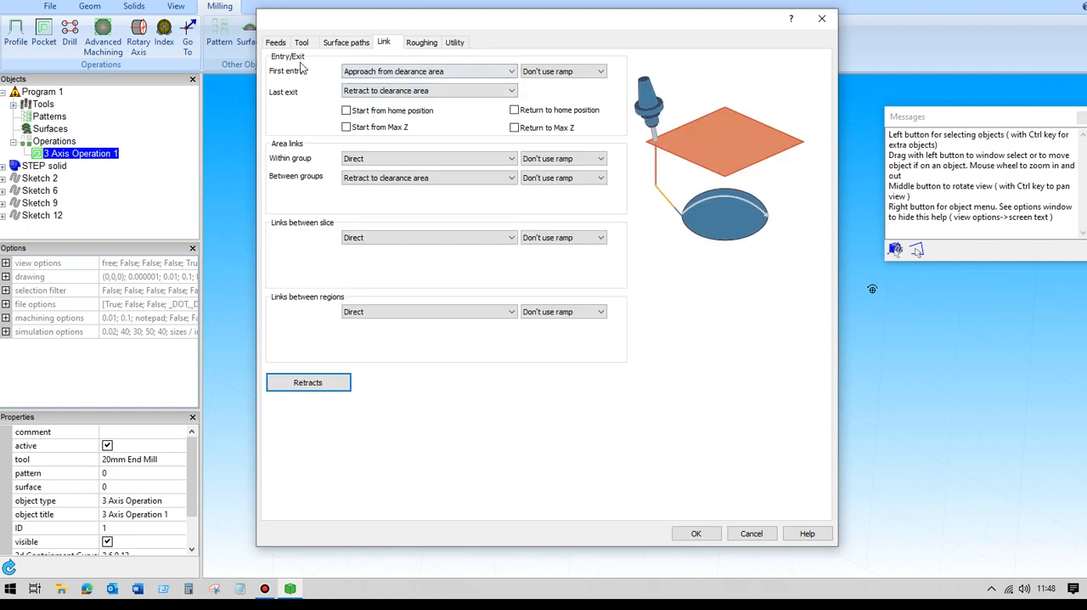
left_click(582, 73)
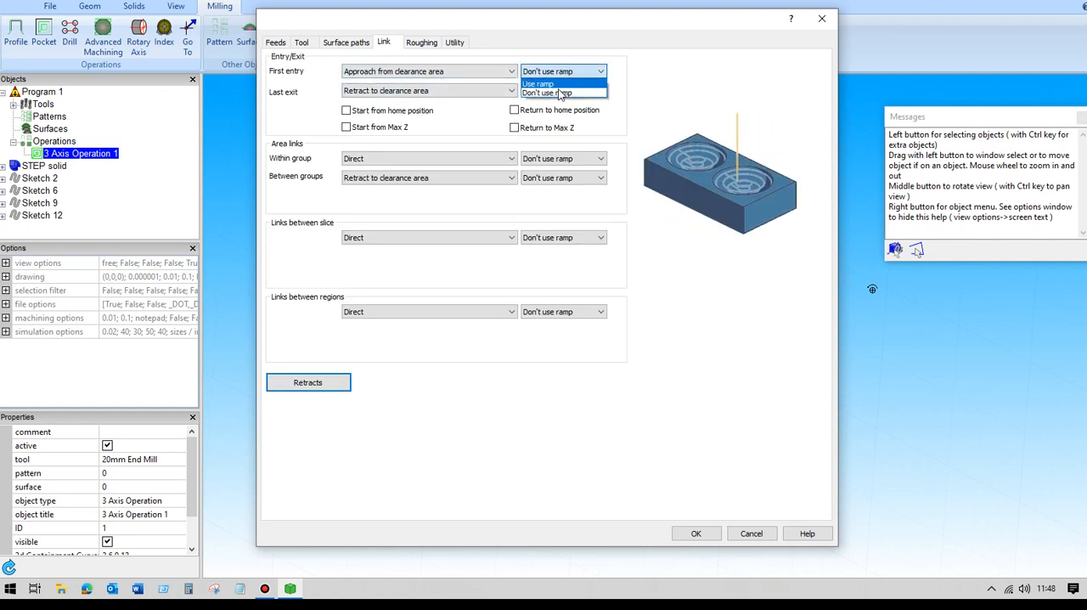
left_click(535, 88)
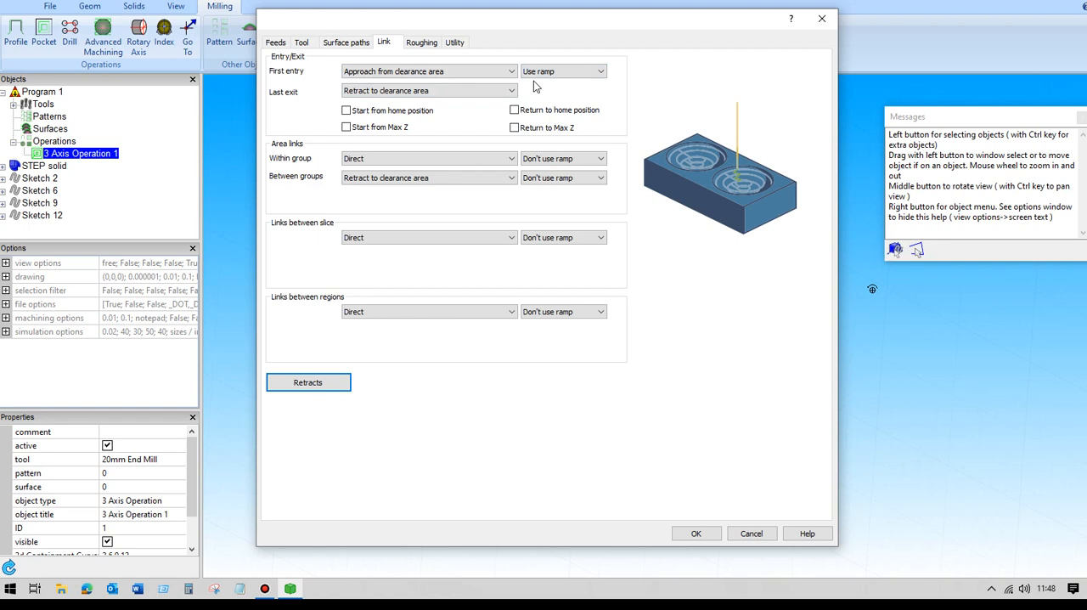
left_click(584, 160)
left_click(561, 179)
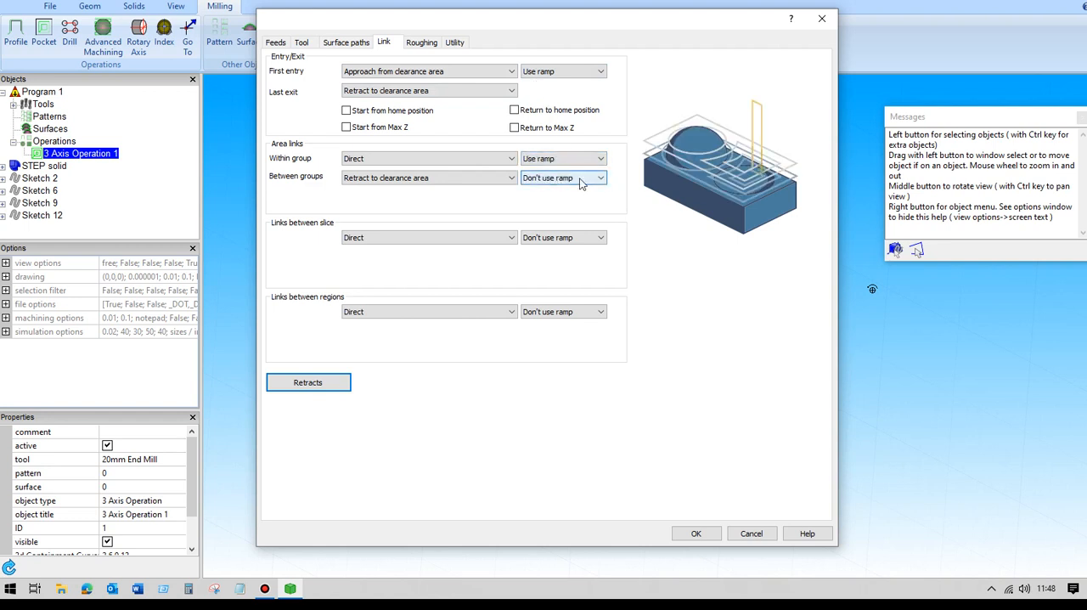
left_click(582, 180)
left_click(549, 196)
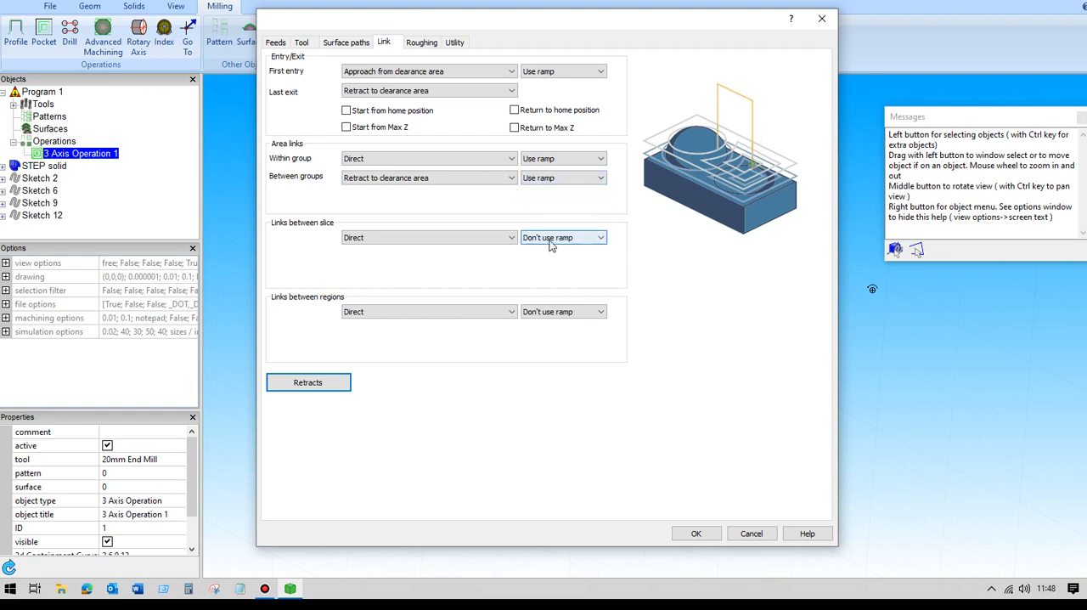
- Enable ramps for the links between slices and between regions, and accept the settings to recalculate the toolpath
left_click(549, 240)
left_click(537, 247)
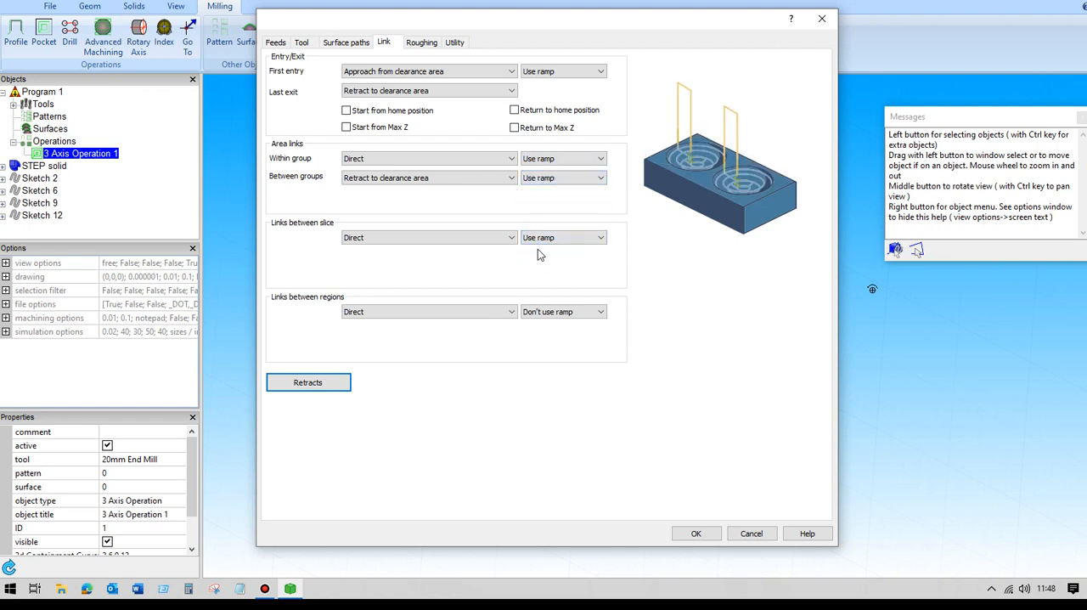
left_click(540, 312)
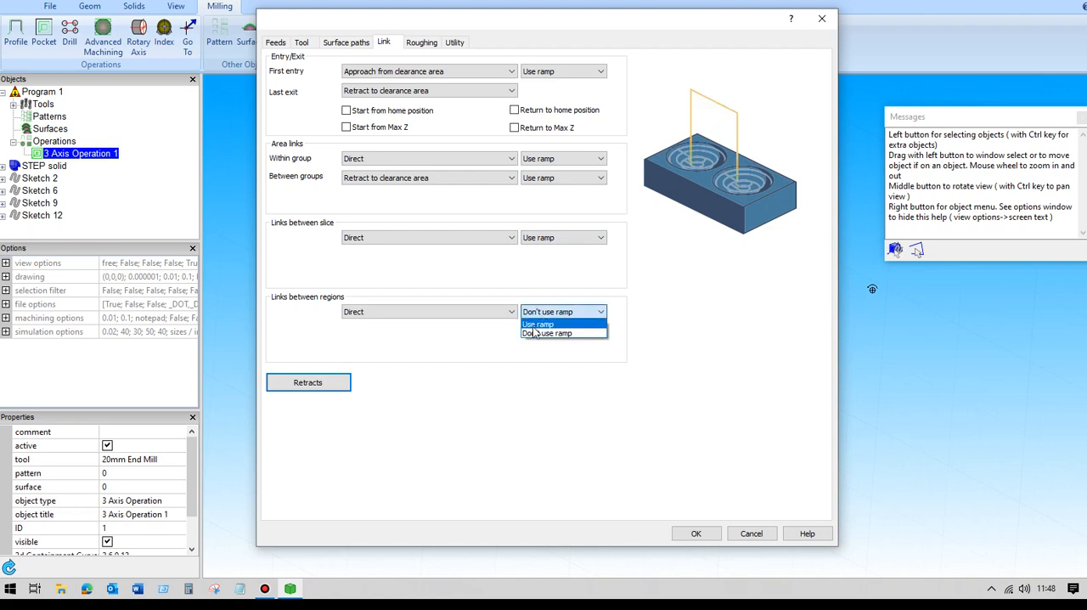
left_click(535, 325)
left_click(698, 534)
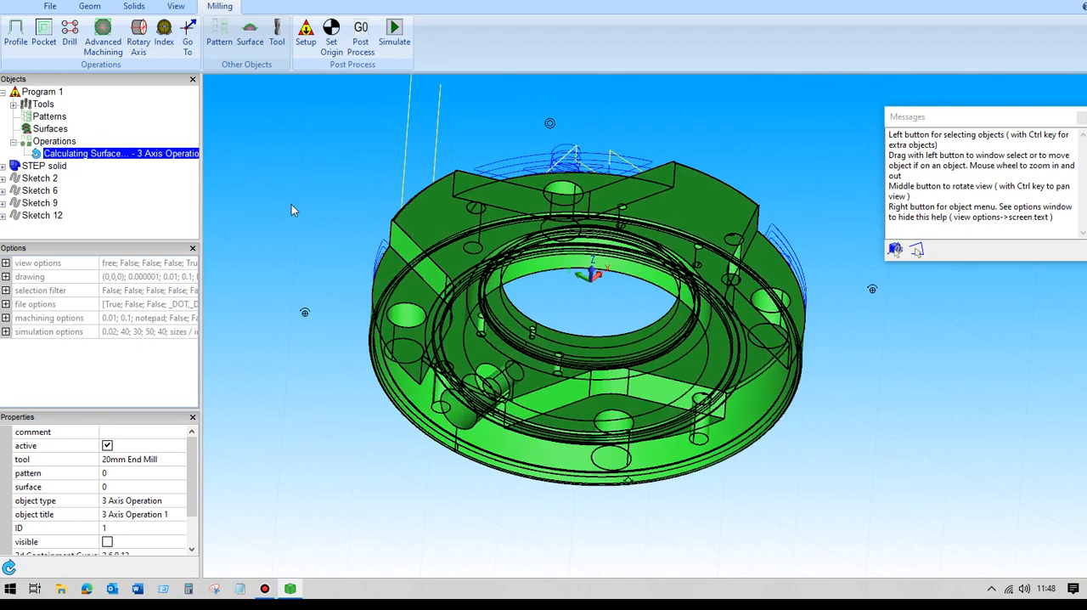
- Examine the helical entry moves at the recessed faces in close-up, from the side and from above
left_click(291, 205)
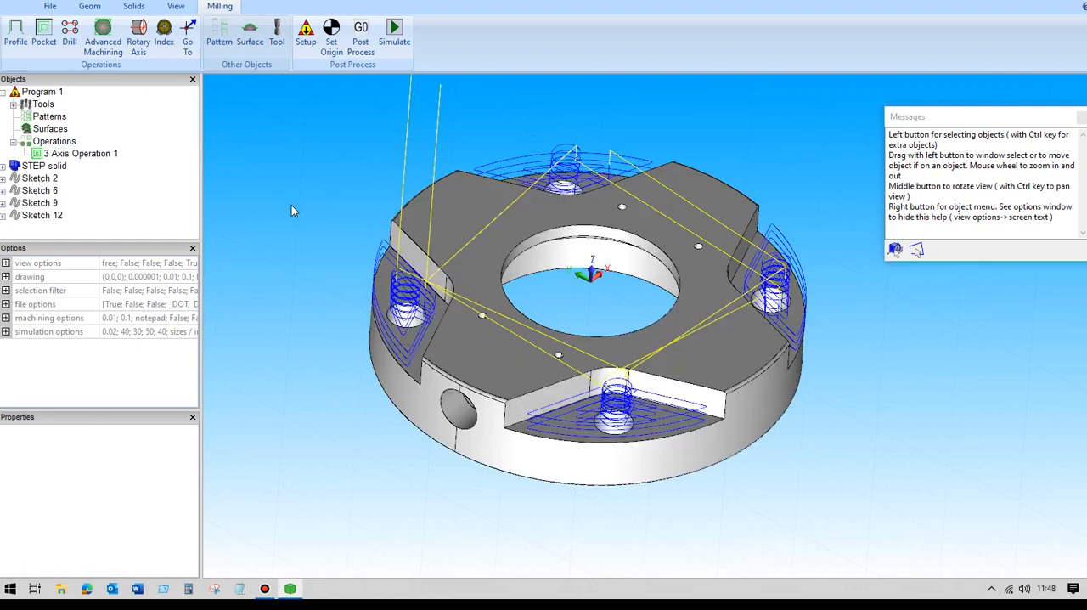
middle_click_drag(317, 196, 348, 201)
scroll(341, 195, "up", 4)
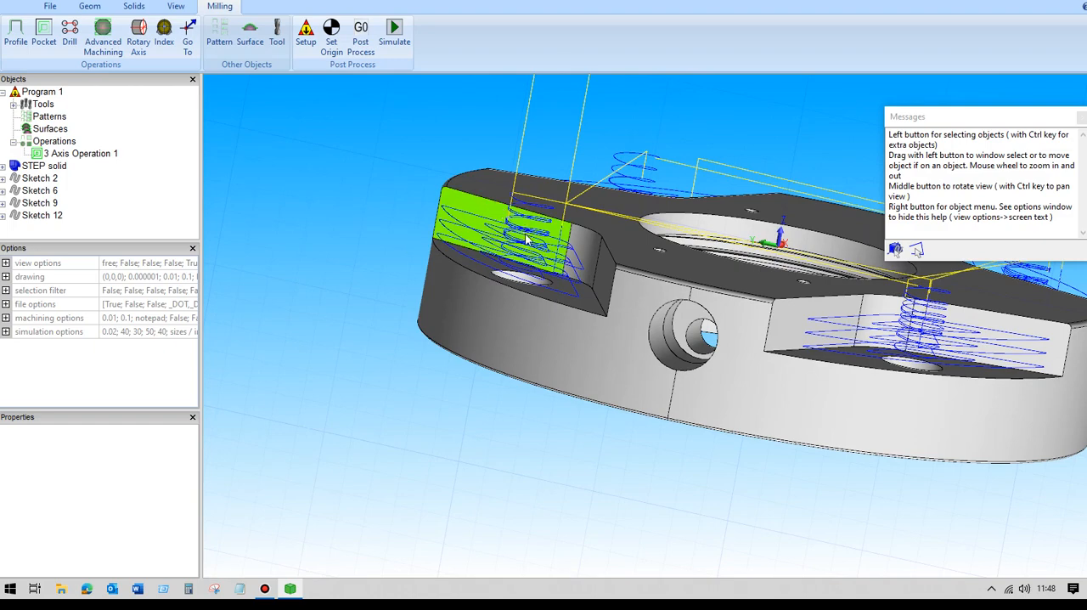
middle_click_drag(372, 198, 347, 215)
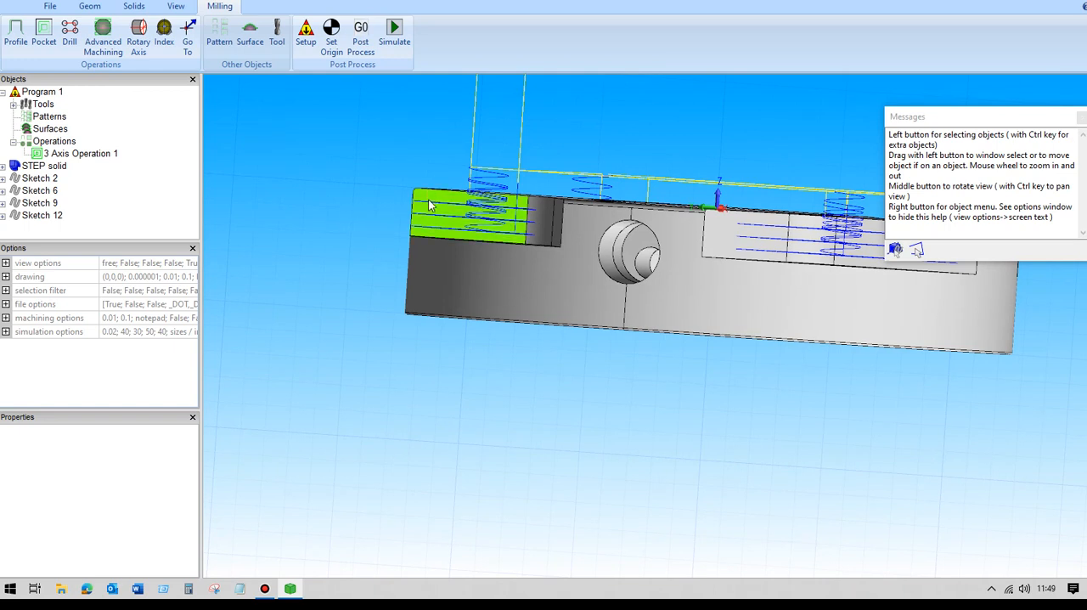
middle_click_drag(379, 228, 325, 249)
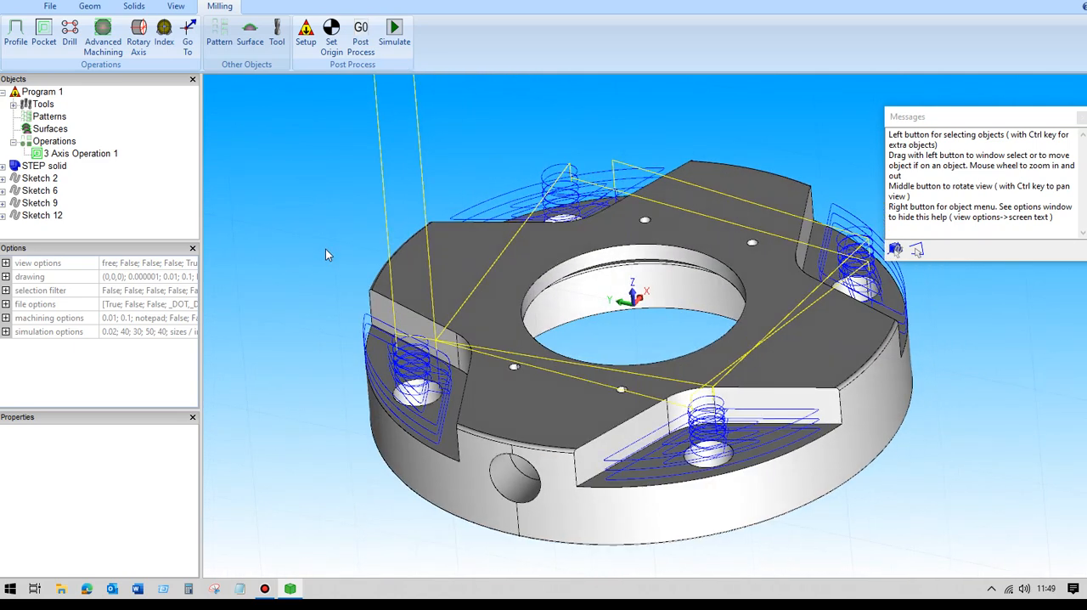
scroll(325, 249, "down", 2)
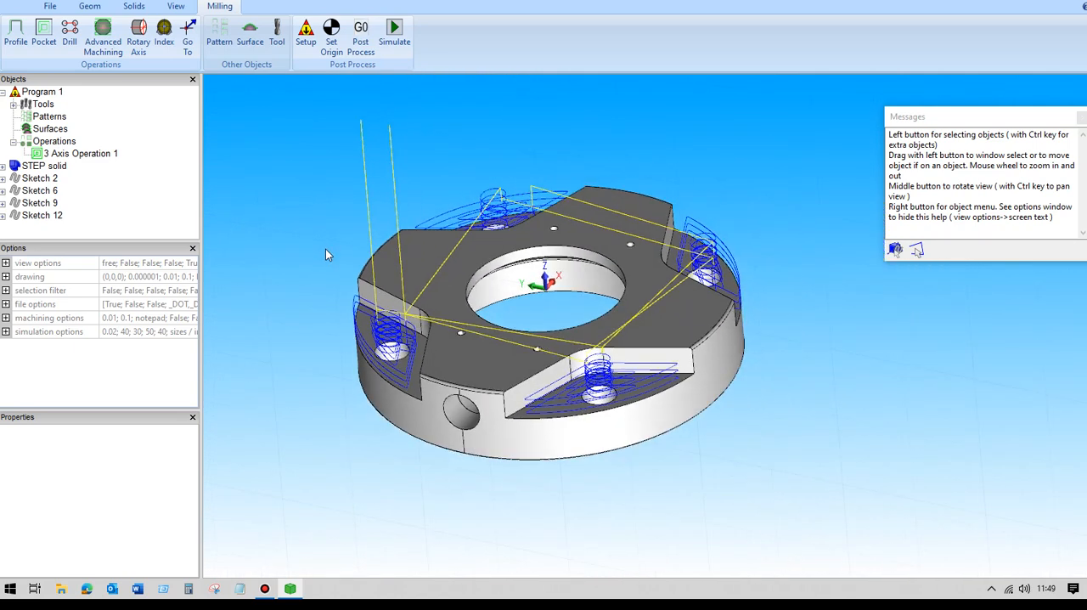
- Enable machining of flatlands in the 3-axis operation's advanced depth step settings and accept to recalculate the toolpath
left_click(89, 153)
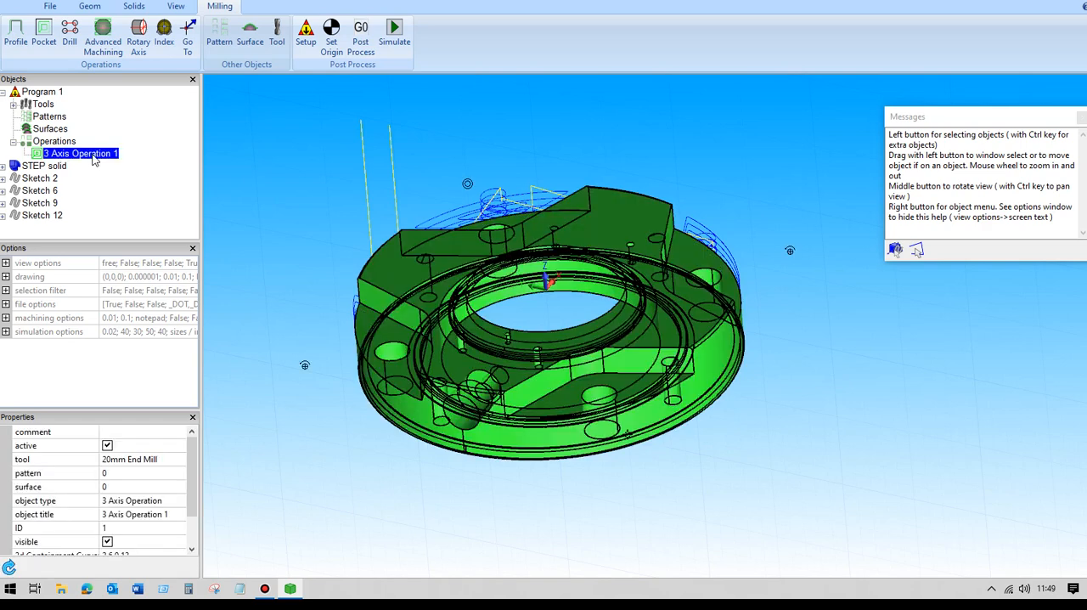
double_click(95, 158)
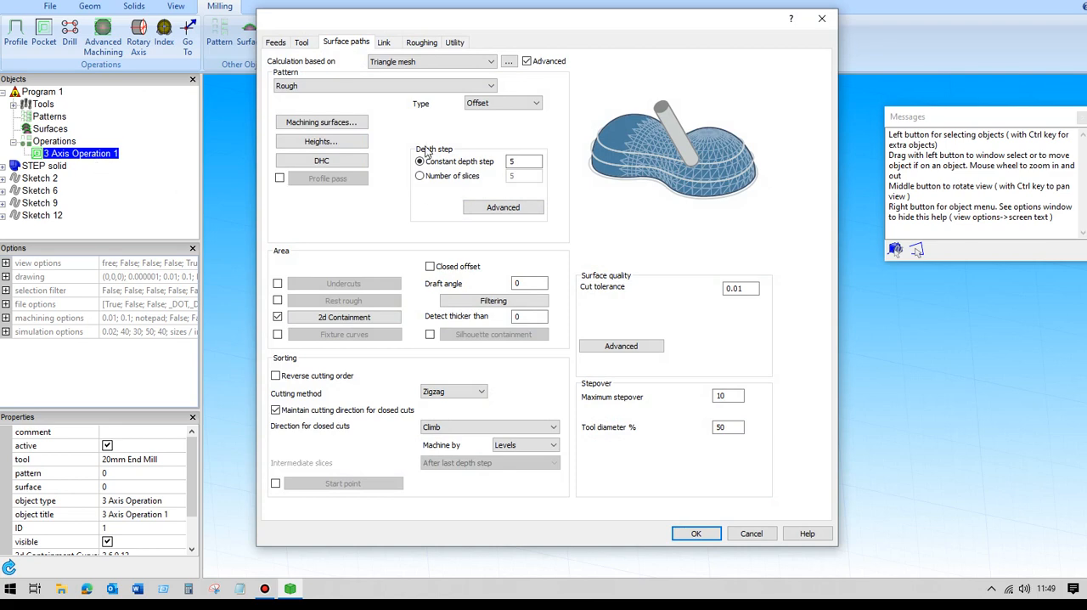
left_click(503, 208)
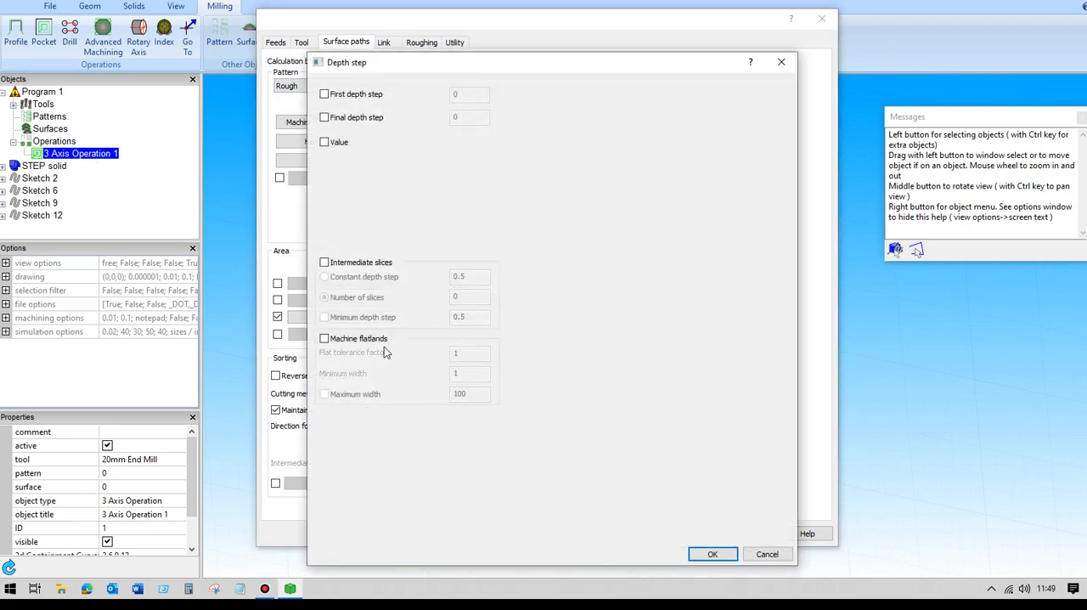
left_click(325, 339)
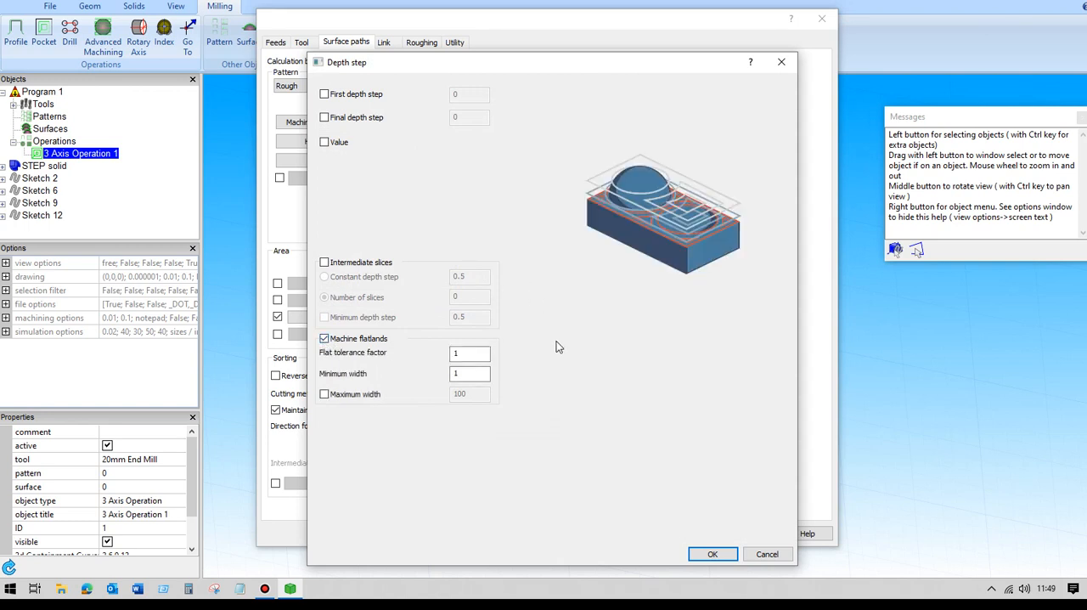
left_click(721, 554)
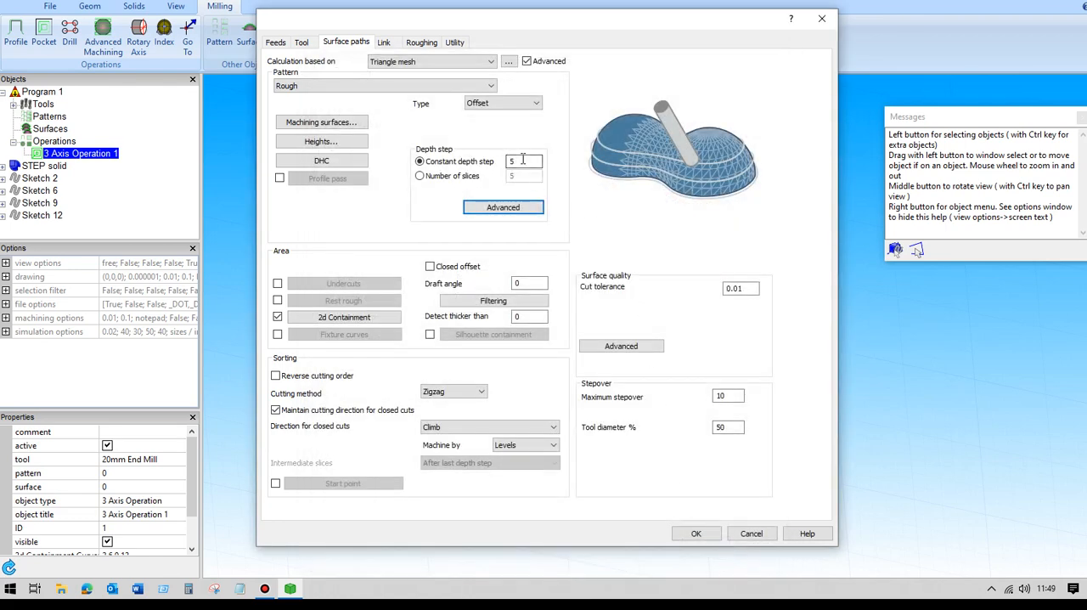
left_click(693, 535)
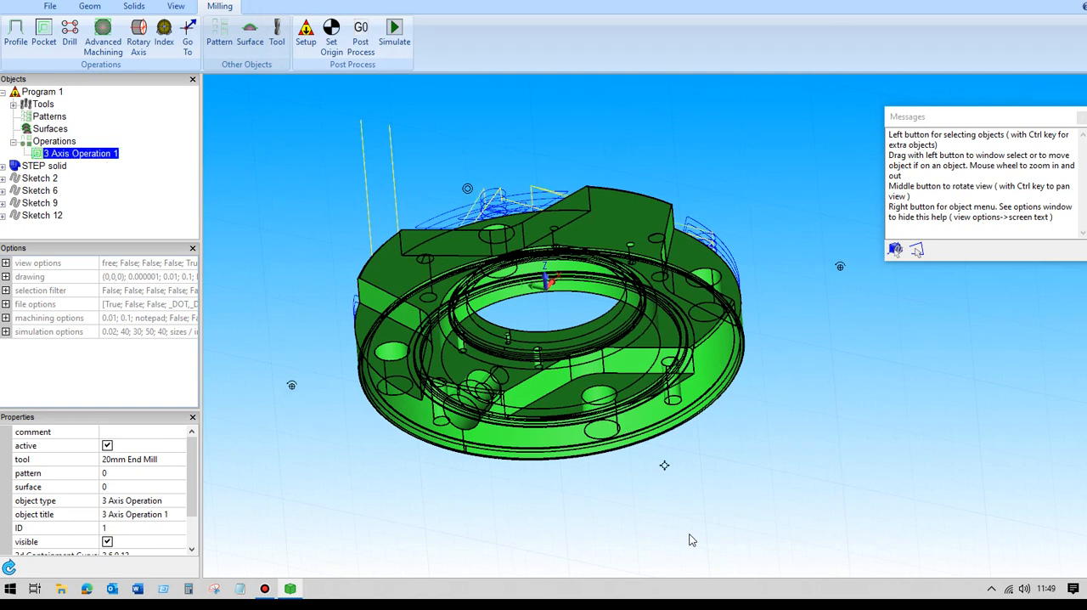
- Examine the recalculated toolpath's depth passes on the recessed faces from the side and how far they reach the face edges from above
left_click(305, 189)
middle_click_drag(308, 196, 328, 212)
scroll(338, 199, "up", 3)
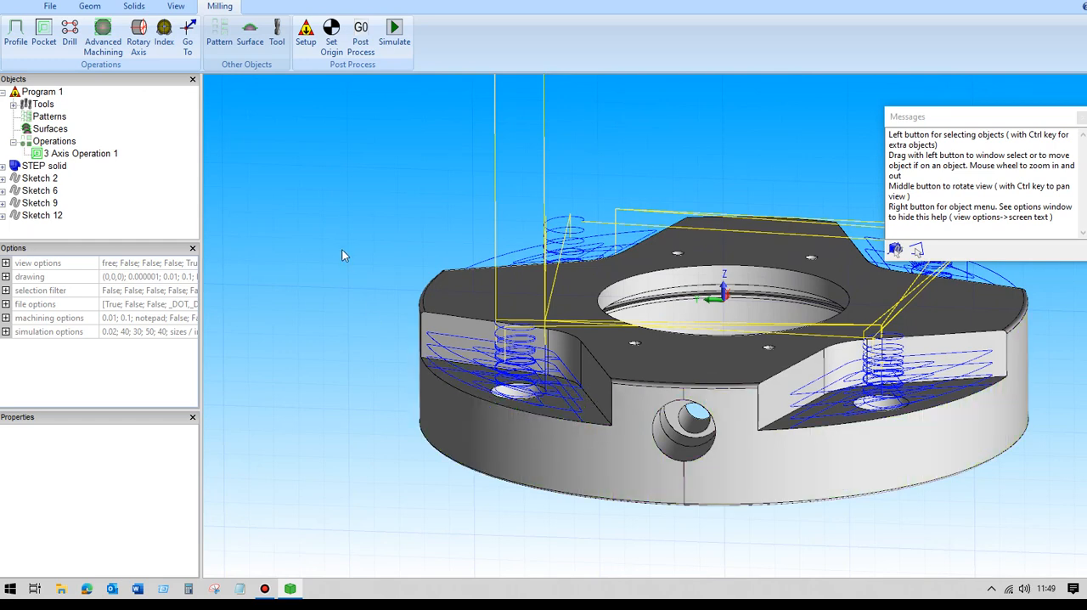
scroll(353, 234, "down", 3)
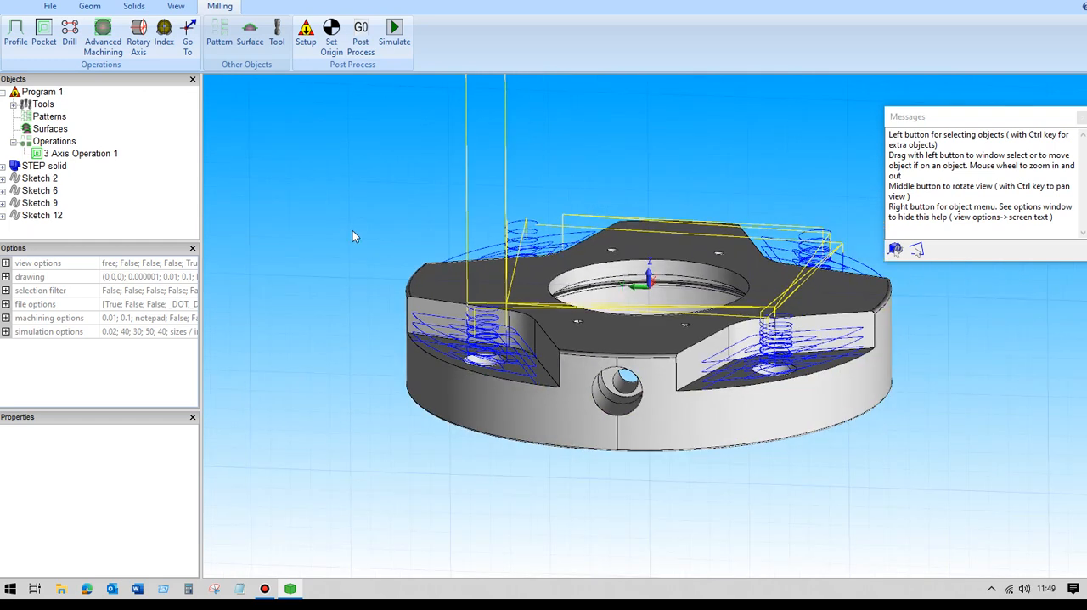
middle_click_drag(353, 232, 358, 266)
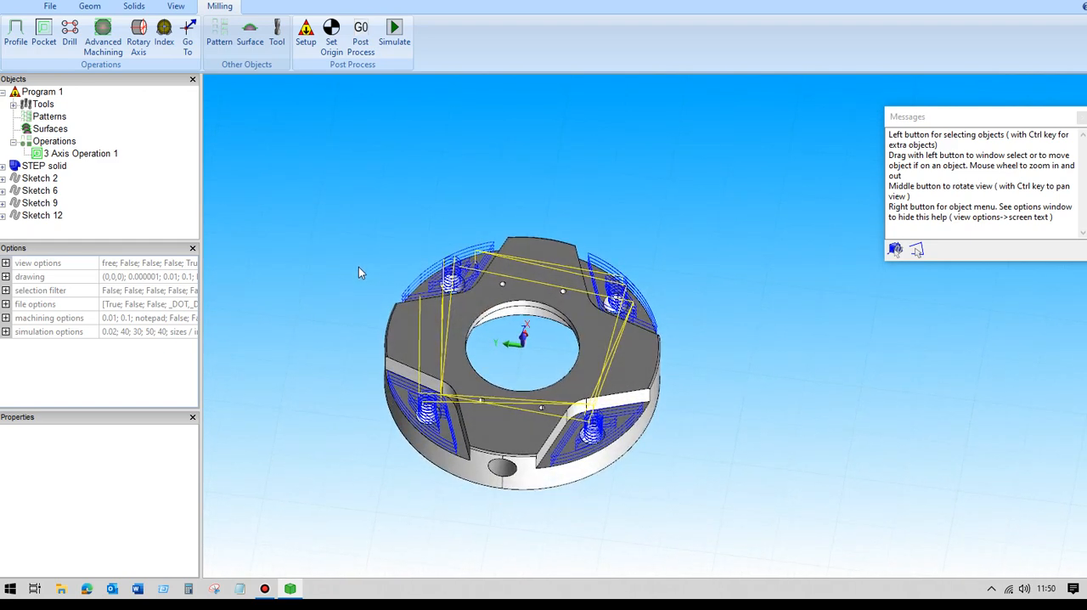
scroll(358, 266, "up", 4)
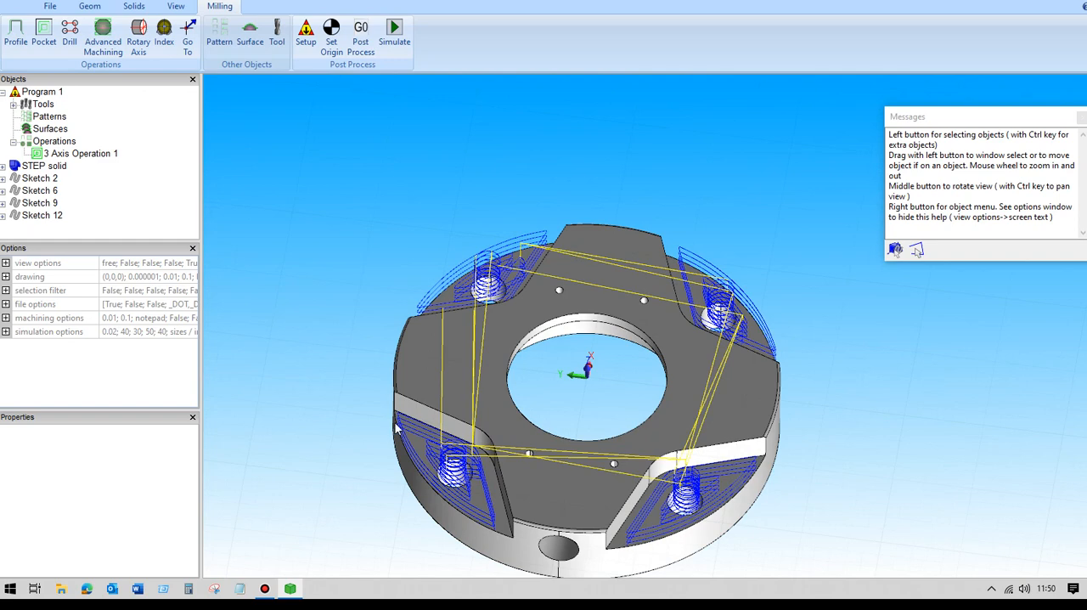
middle_click_drag(342, 273, 341, 304)
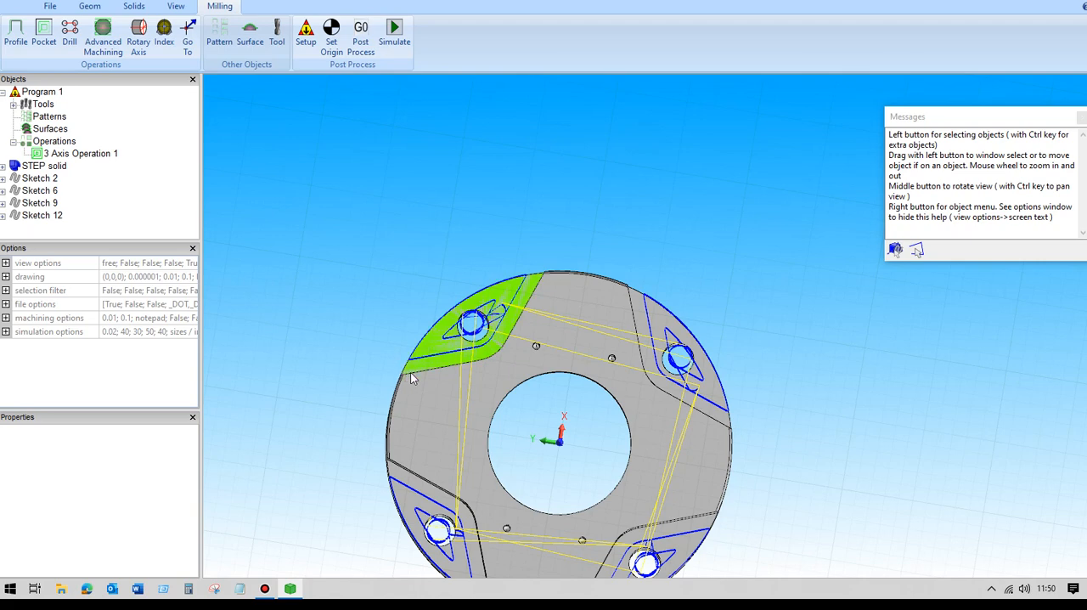
middle_click_drag(386, 303, 402, 244)
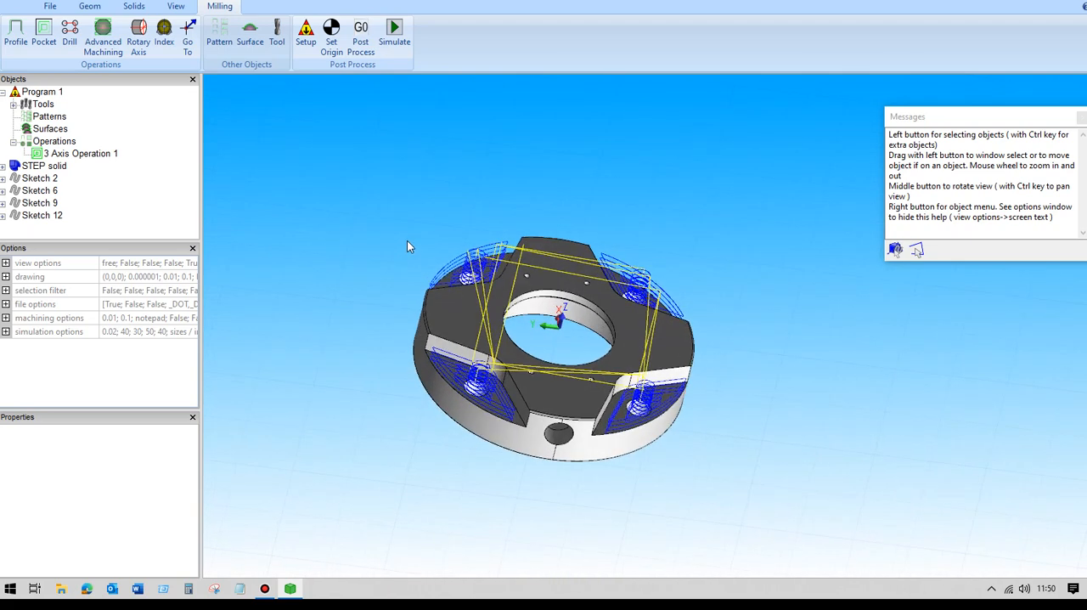
- Set the 3-axis operation's 2D containment tool position to Outside, recalculate, and check the toolpath overlap past the flange edges
left_click(90, 153)
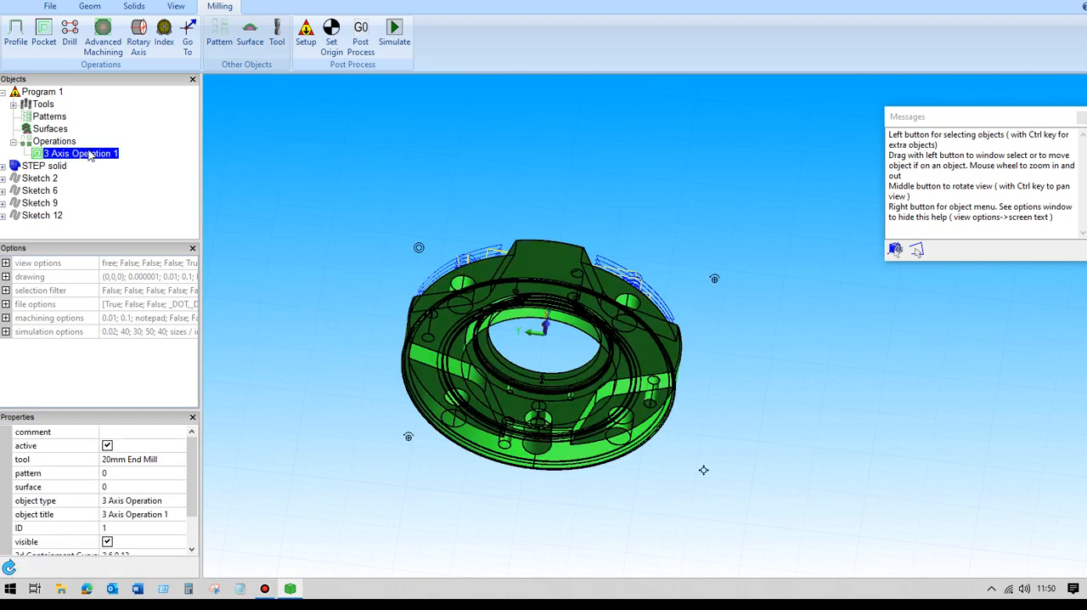
double_click(91, 154)
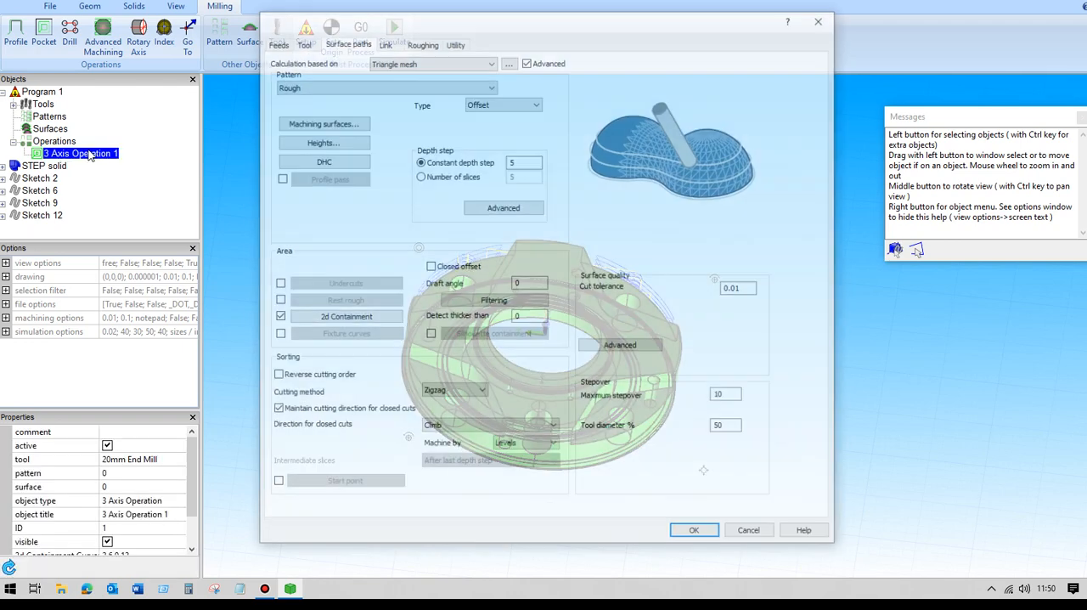
left_click(376, 322)
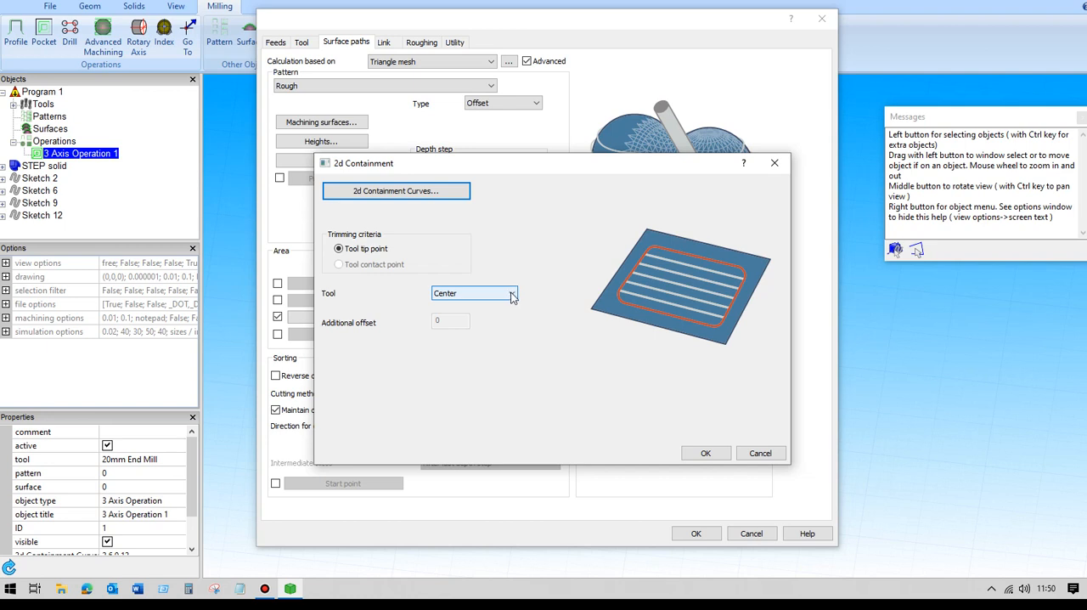
left_click(512, 293)
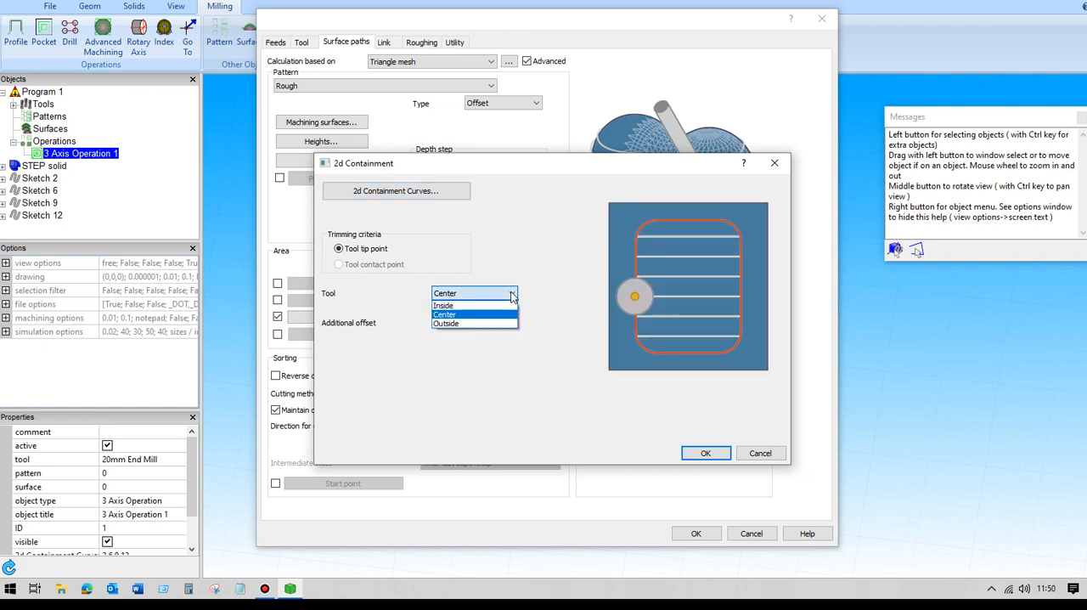
left_click(454, 325)
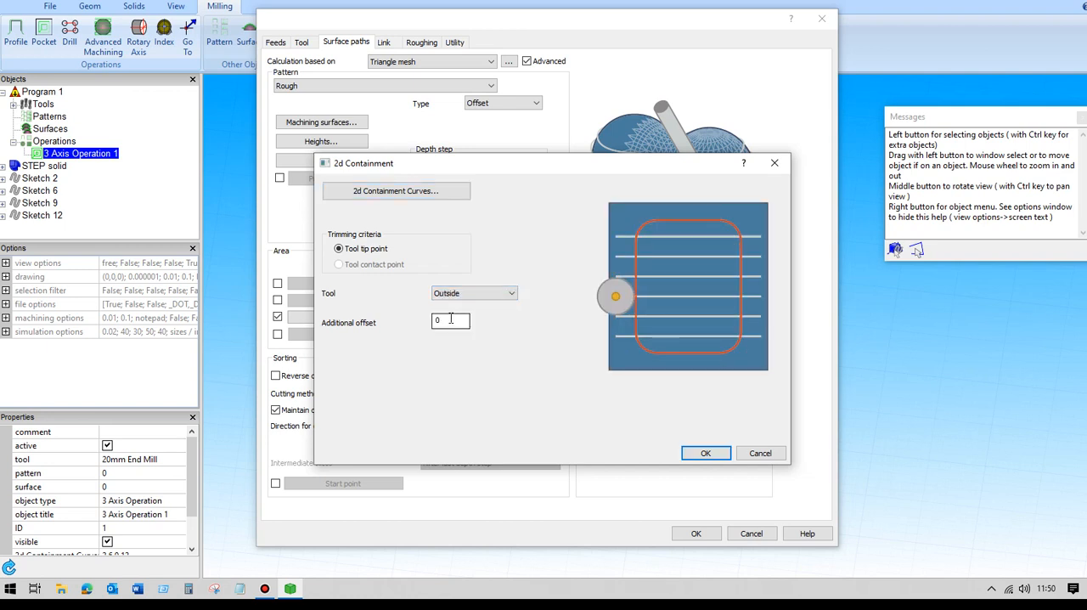
left_click(705, 453)
left_click(692, 535)
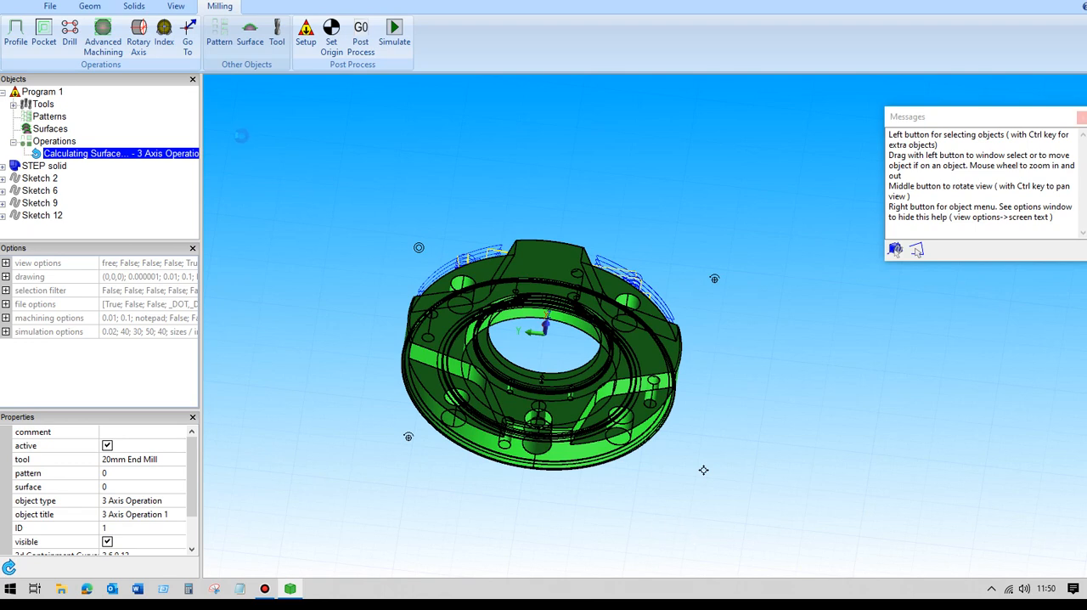
left_click(244, 188)
middle_click_drag(248, 188, 257, 239)
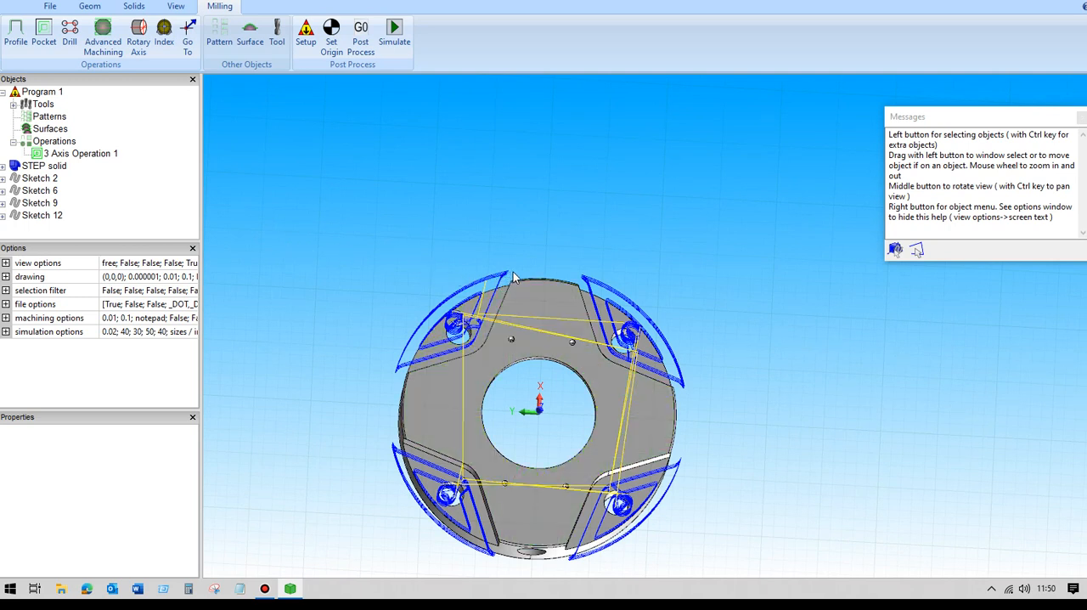
middle_click_drag(417, 245, 341, 168)
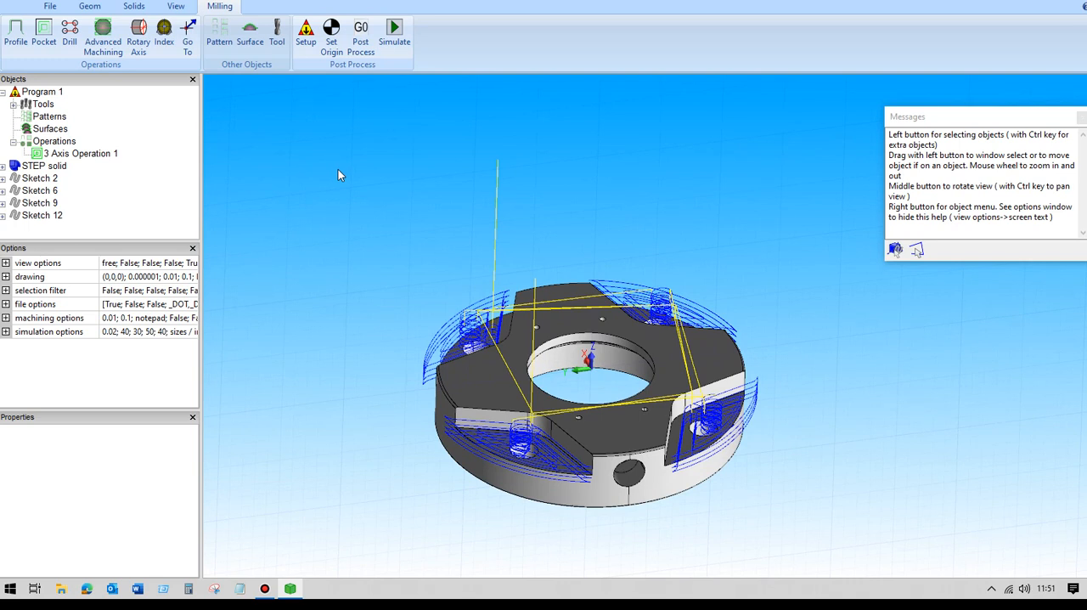
- Look over the pattern types offered for a new 3-axis operation based on Wireframe, then cancel the new operation
left_click(104, 34)
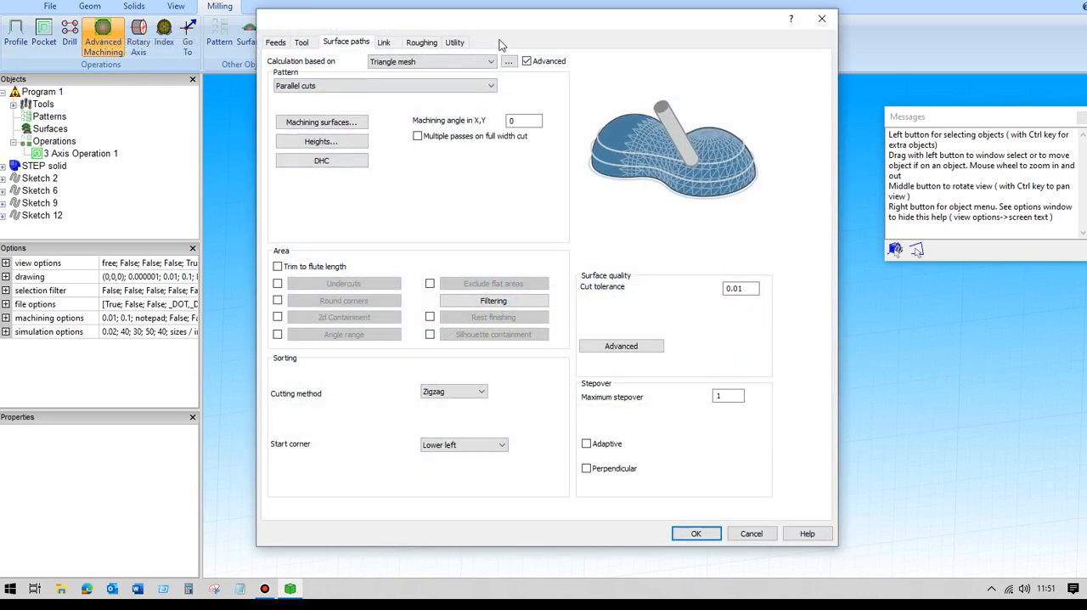
left_click(492, 61)
left_click(406, 91)
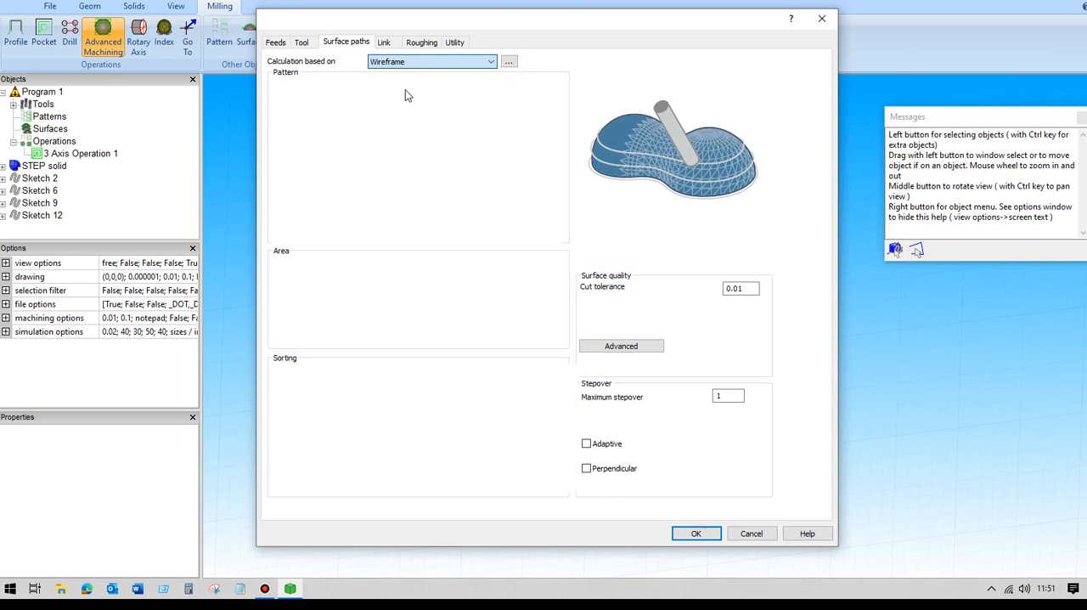
left_click(487, 87)
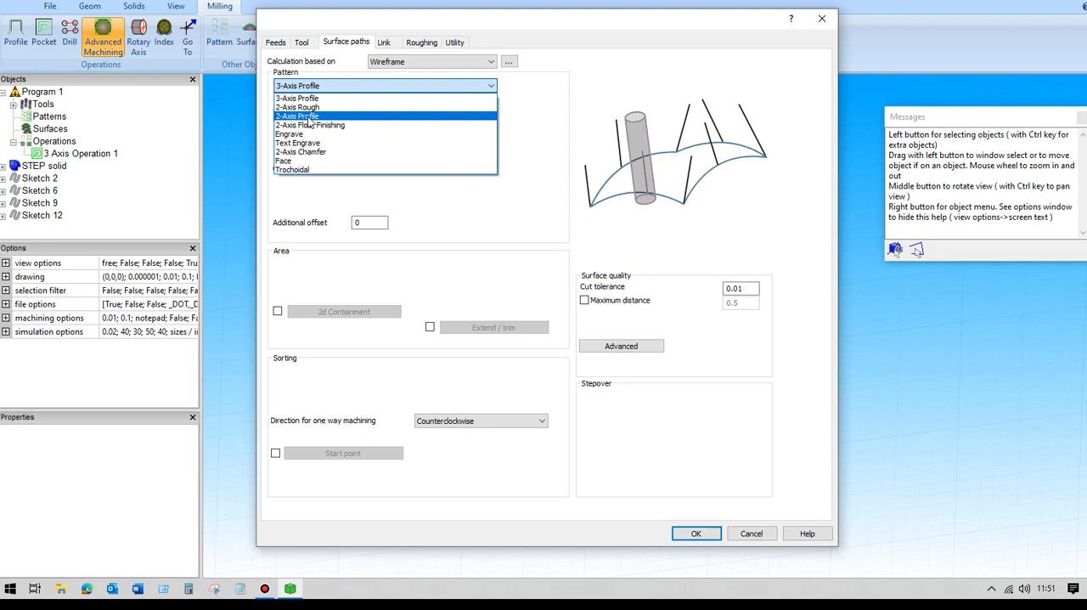
left_click(747, 535)
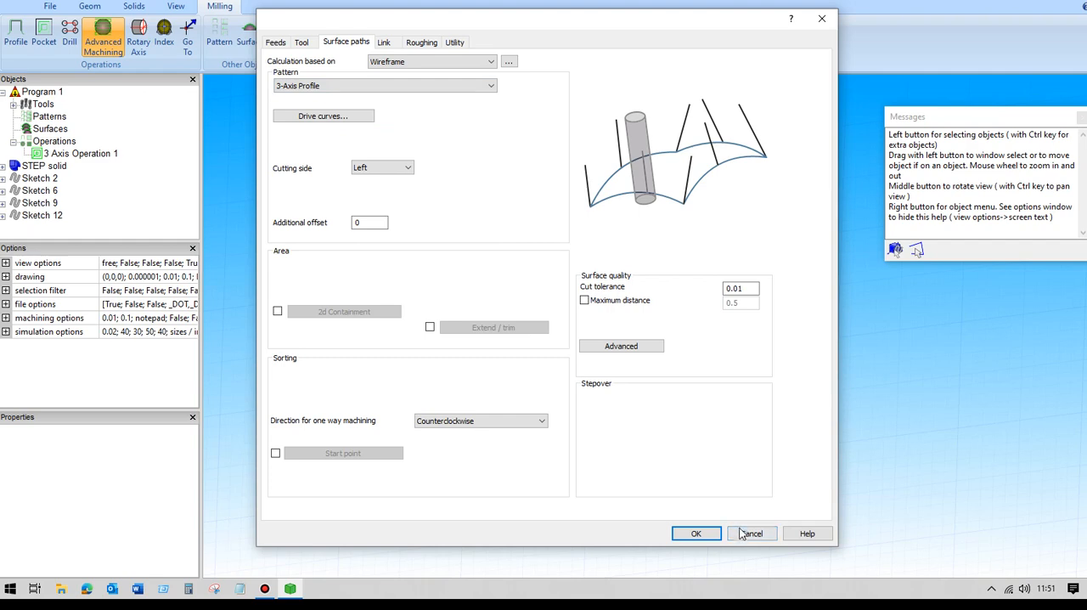
left_click(740, 535)
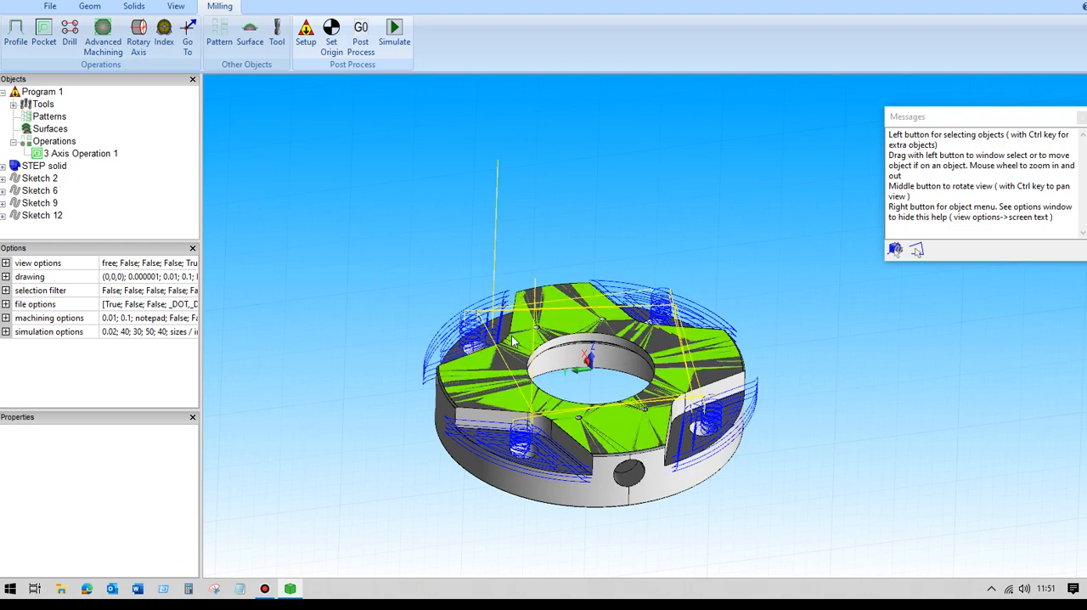
mouse_move(364, 192)
middle_mouse_down()
mouse_move(405, 178)
mouse_move(370, 203)
middle_mouse_up()
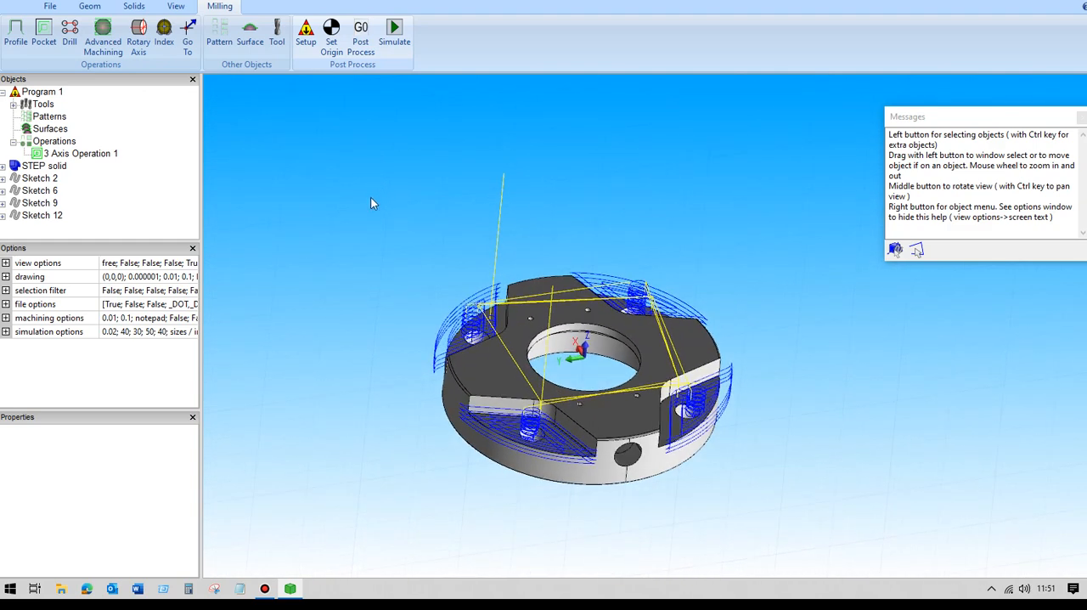